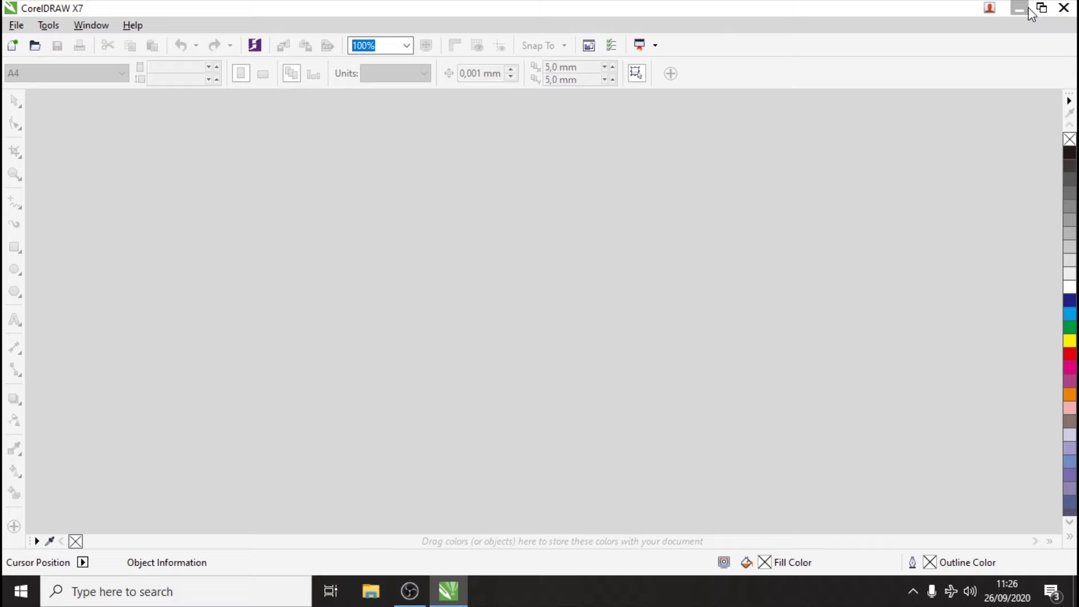
- View the reference logo image 5e266cc74e00d.png from the desktop and close the viewer
left_click(1021, 8)
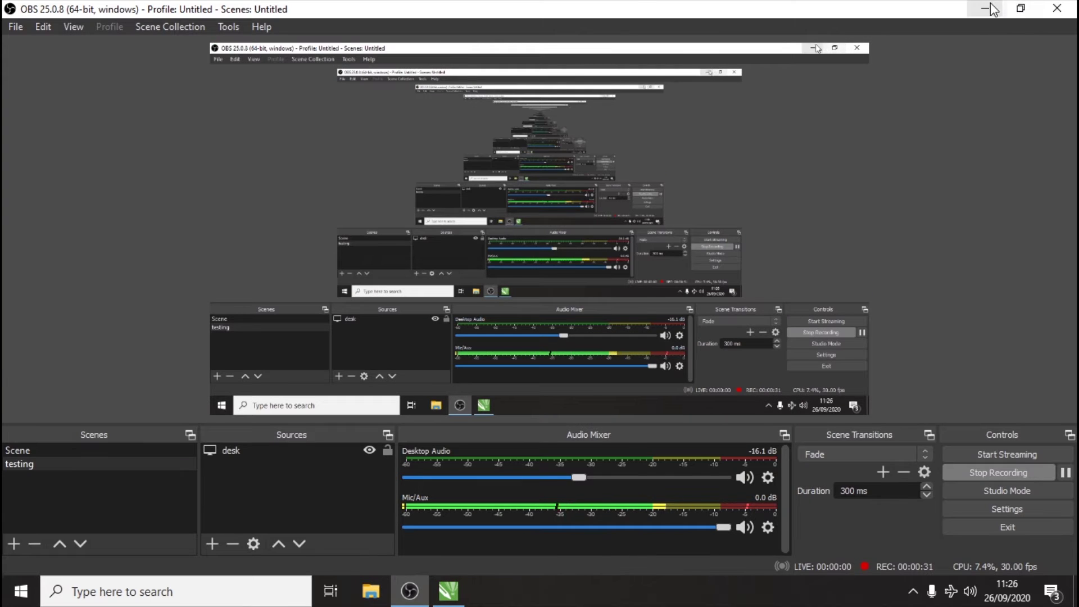
left_click(986, 7)
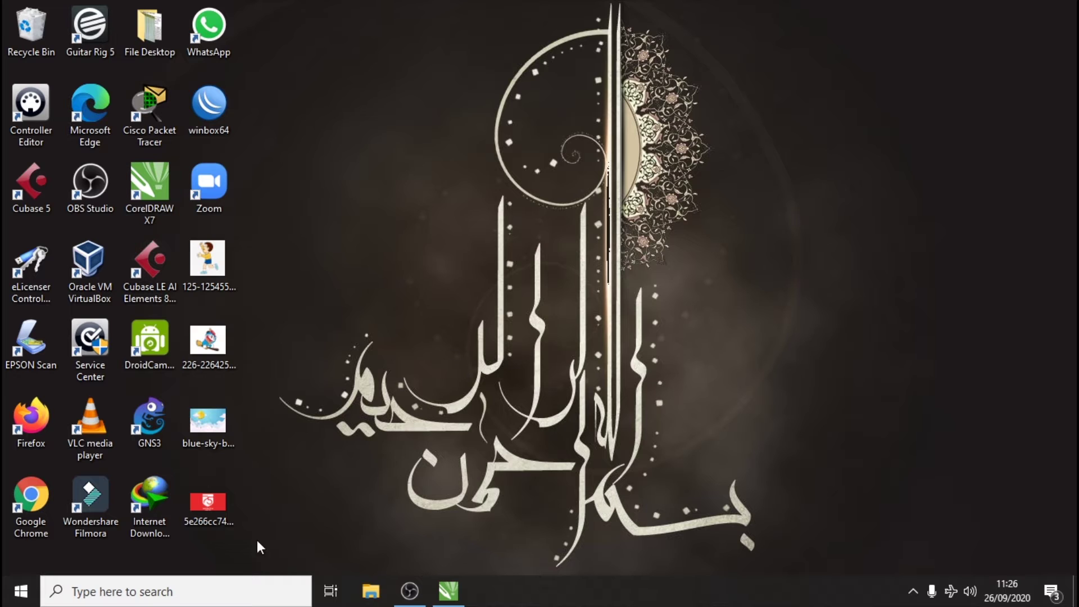
double_click(208, 506)
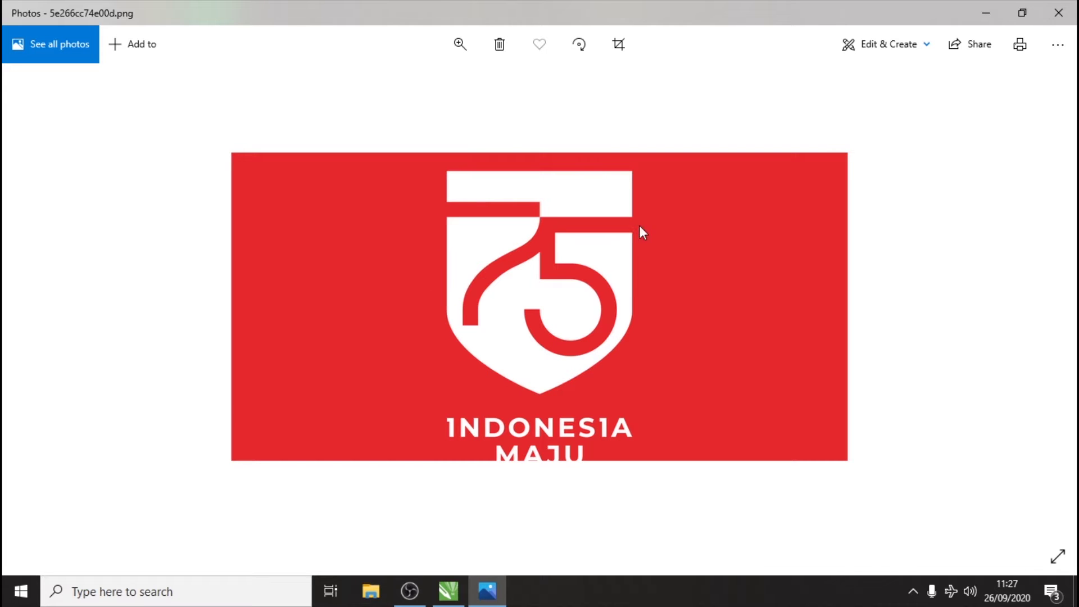
left_click(1075, 8)
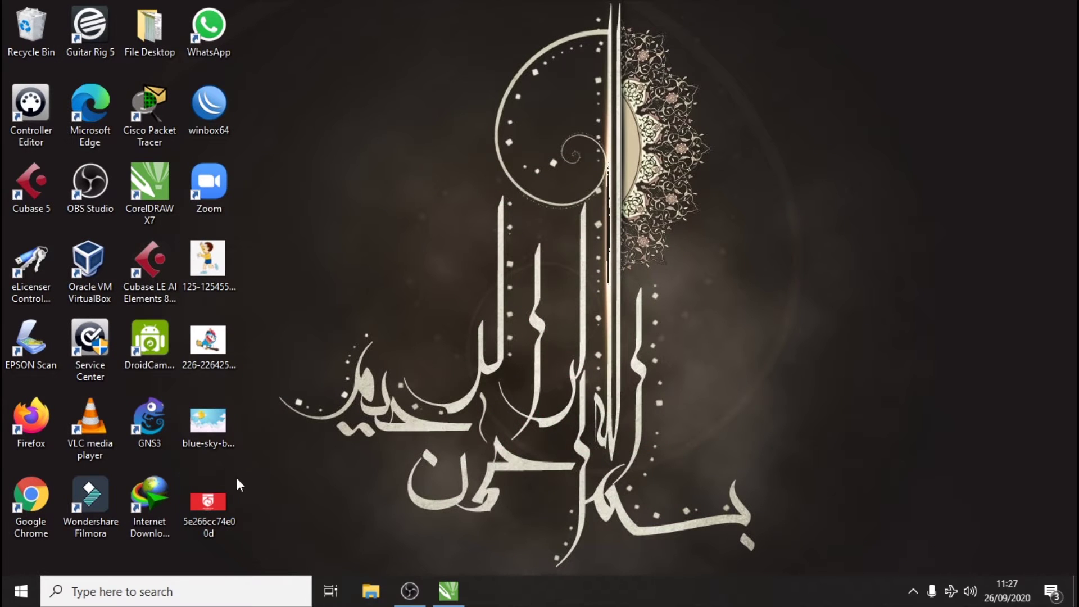
- Bring the desktop image 5e266cc74e00d into CorelDRAW as a new document and move the bitmap up on the page
left_click_drag(210, 494, 544, 294)
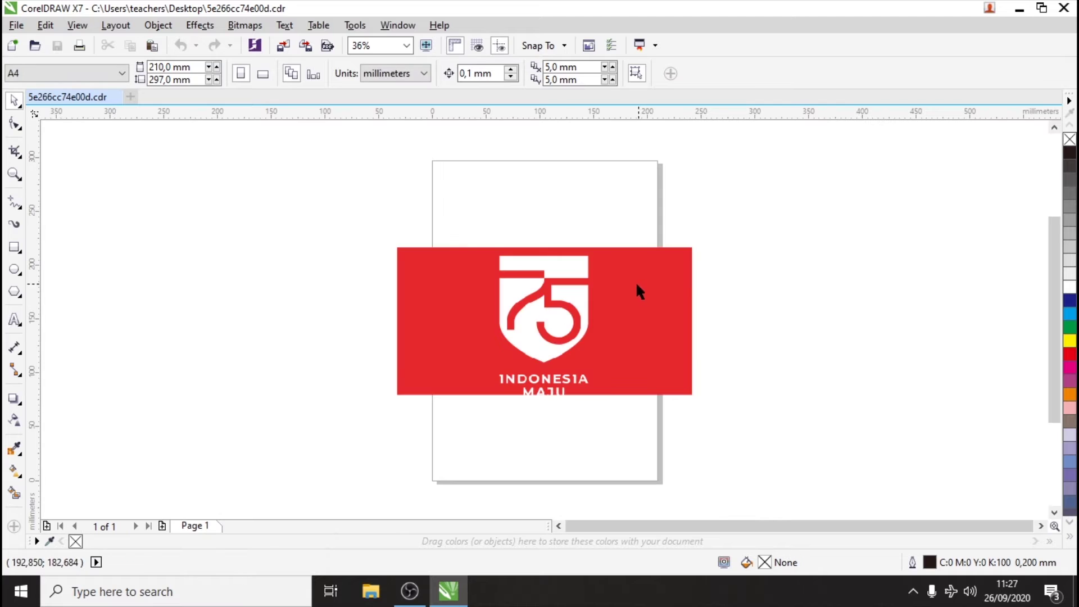
left_click_drag(635, 289, 632, 242)
key("Escape")
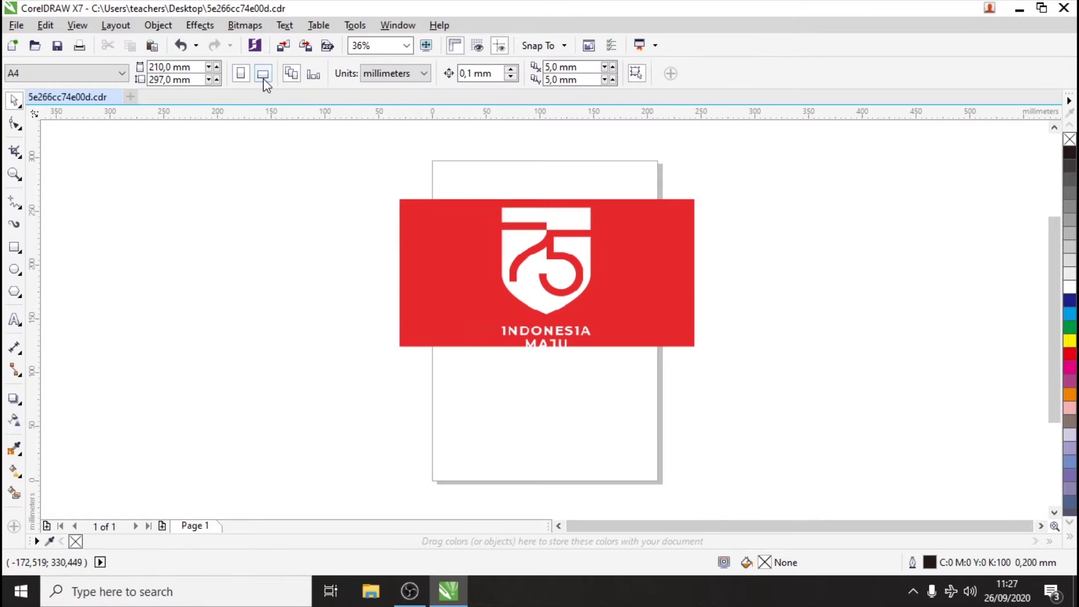
- Switch the A4 page to landscape and reposition the logo bitmap so it lies within the page
left_click(263, 74)
left_click_drag(454, 257, 457, 309)
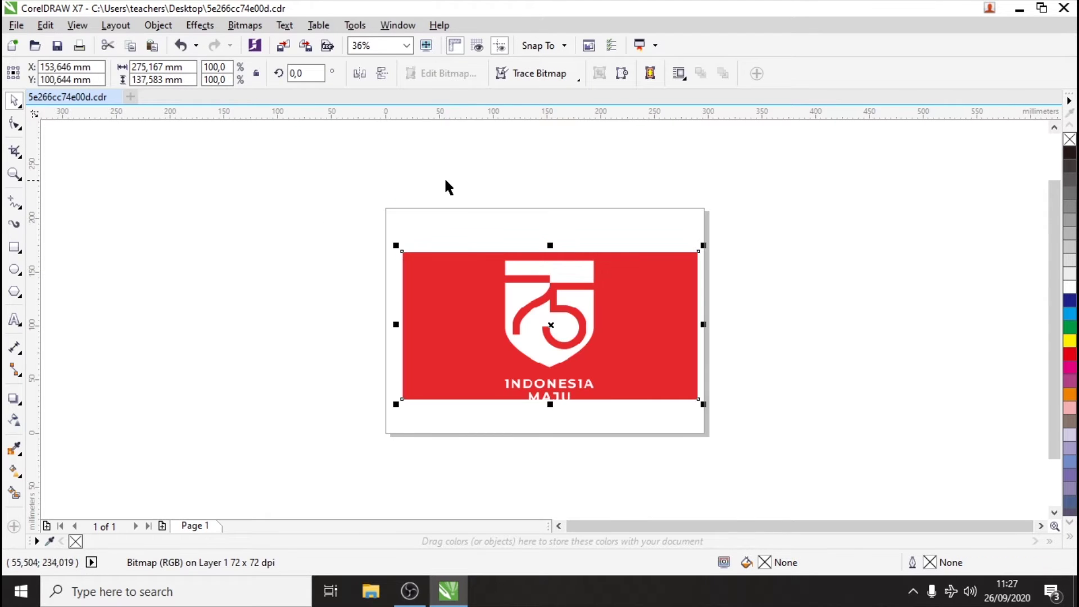
left_click(650, 216)
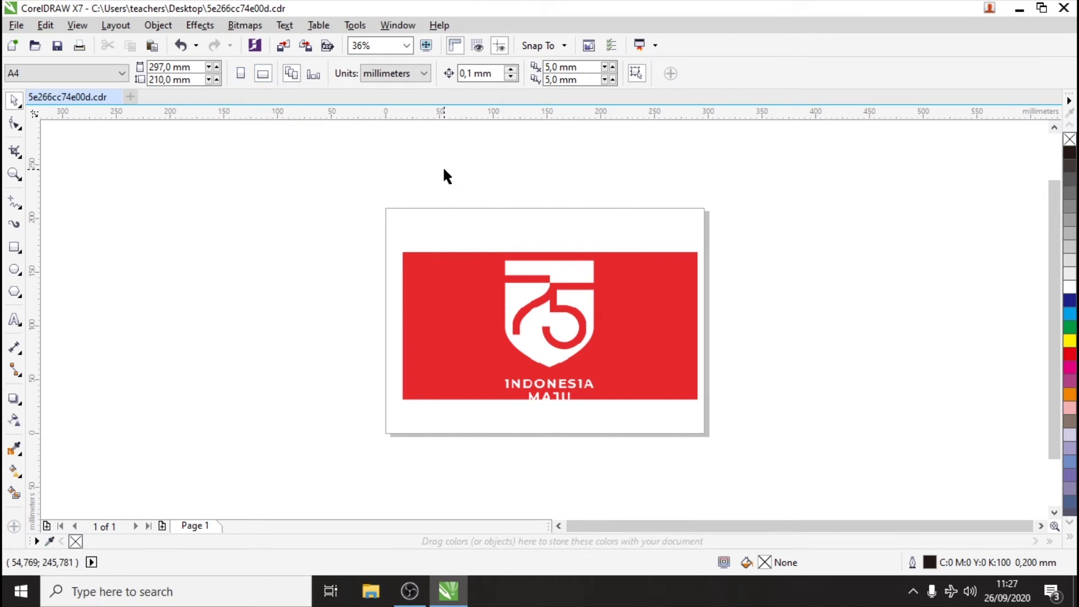
left_click(569, 292)
left_click(597, 193)
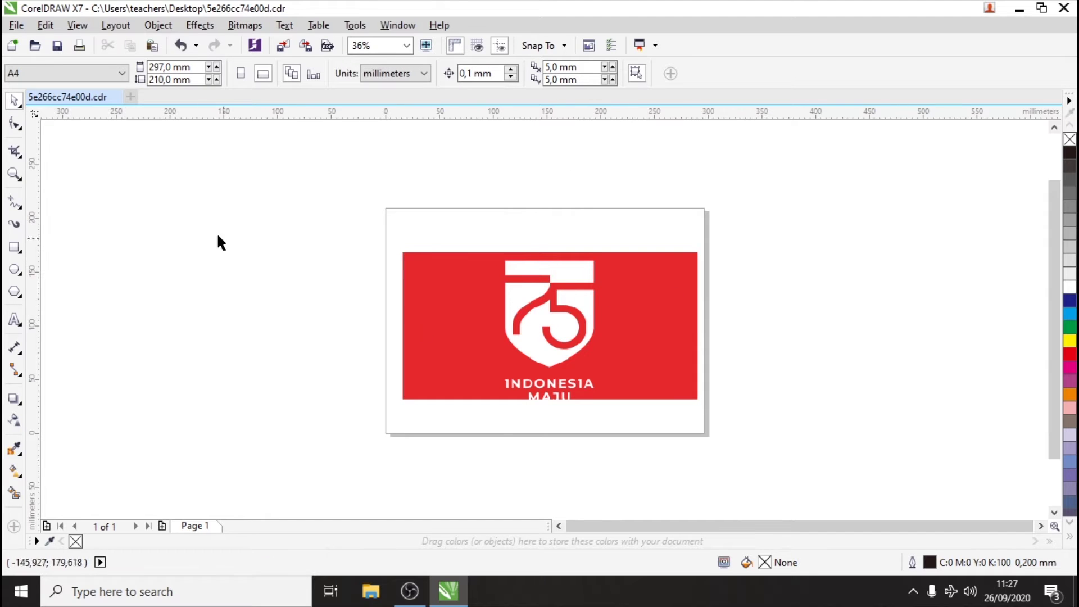
- Draw a rectangle about 88 × 105 mm around the shield with the 75 emblem, leaving out the INDONESIA MAJU text
left_click(14, 252)
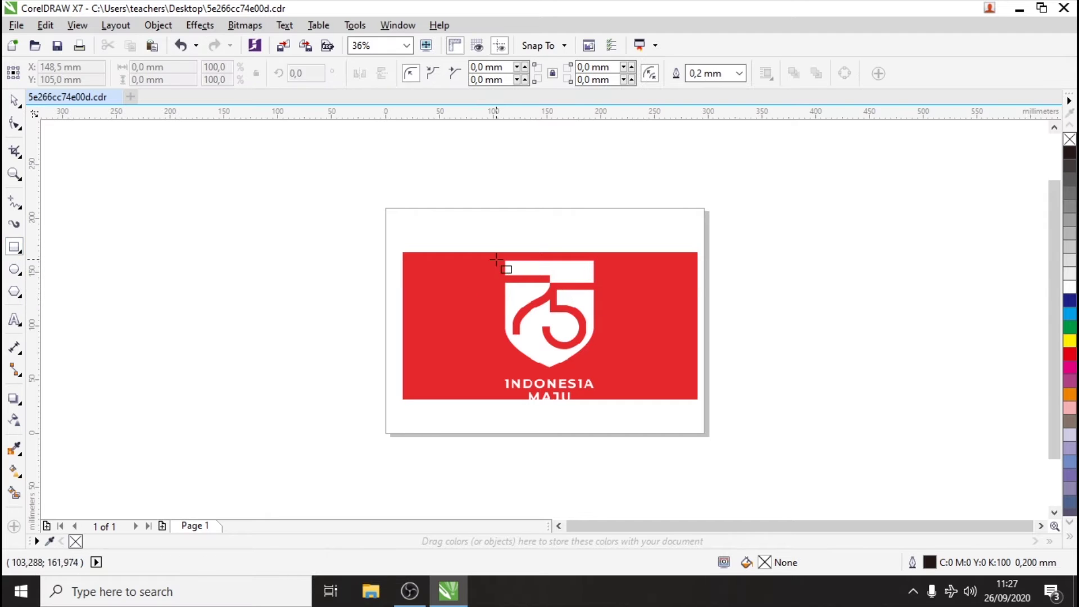
scroll(553, 351, "up", 2)
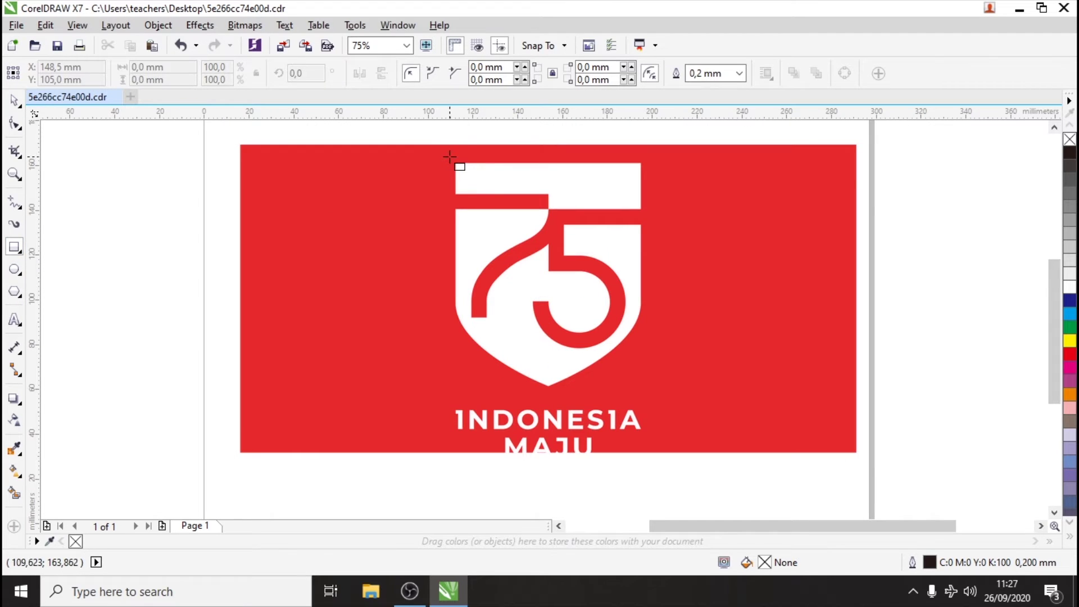
left_click_drag(450, 157, 647, 390)
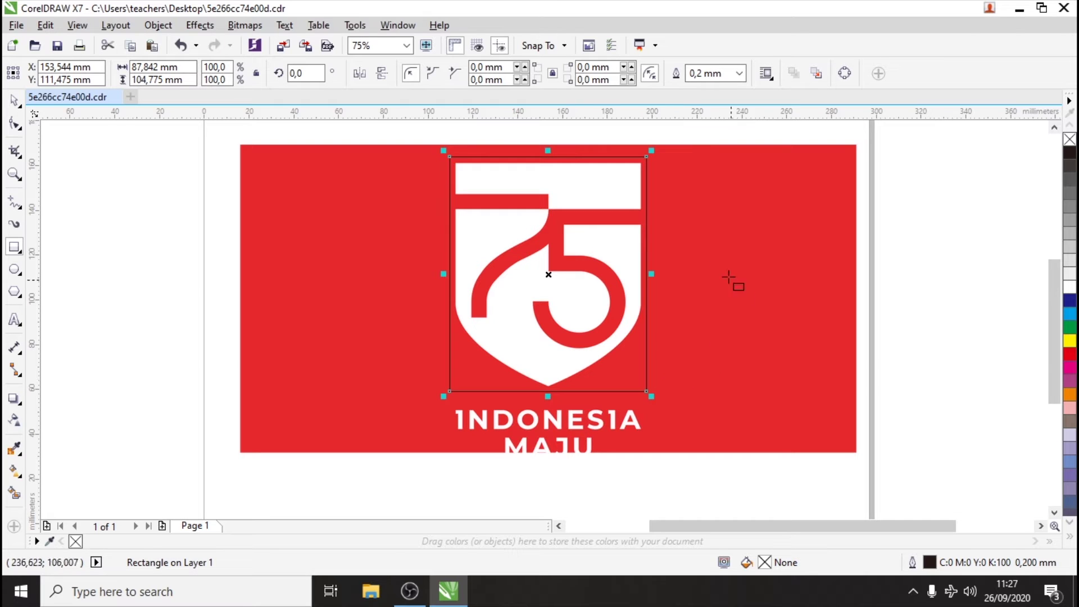
key("space")
left_click(911, 196)
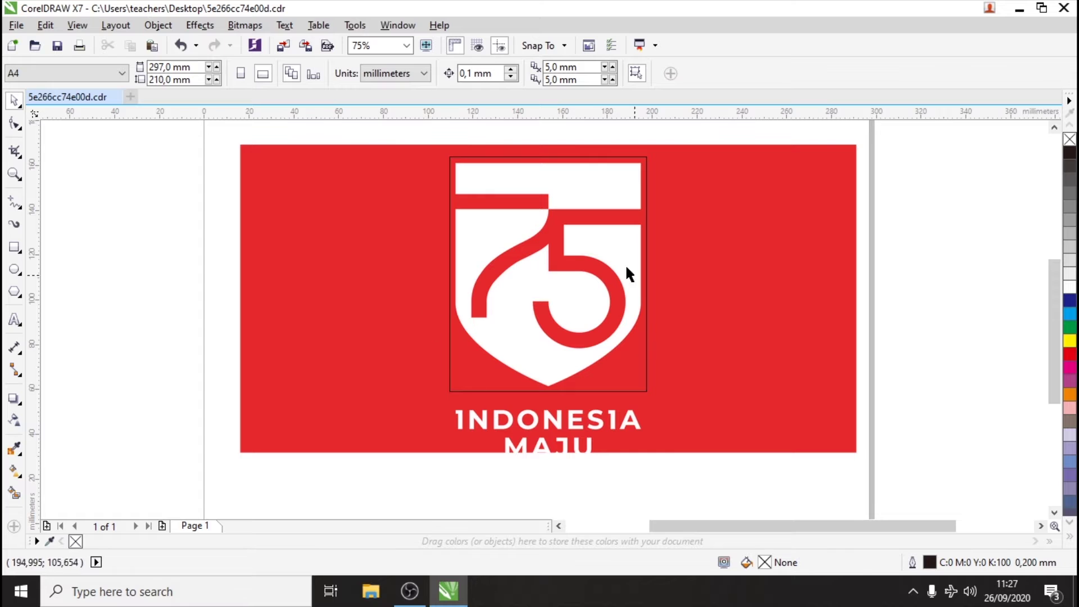
- Intersect the rectangle with the logo bitmap to create a cropped copy of the 75 shield
left_click(488, 158)
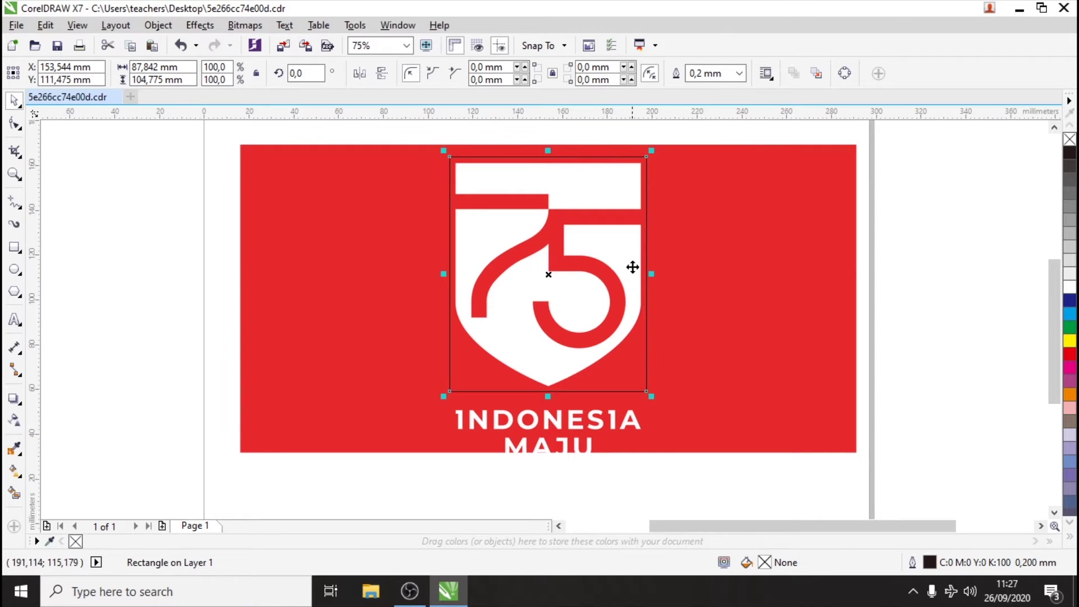
left_click(778, 244, "shift")
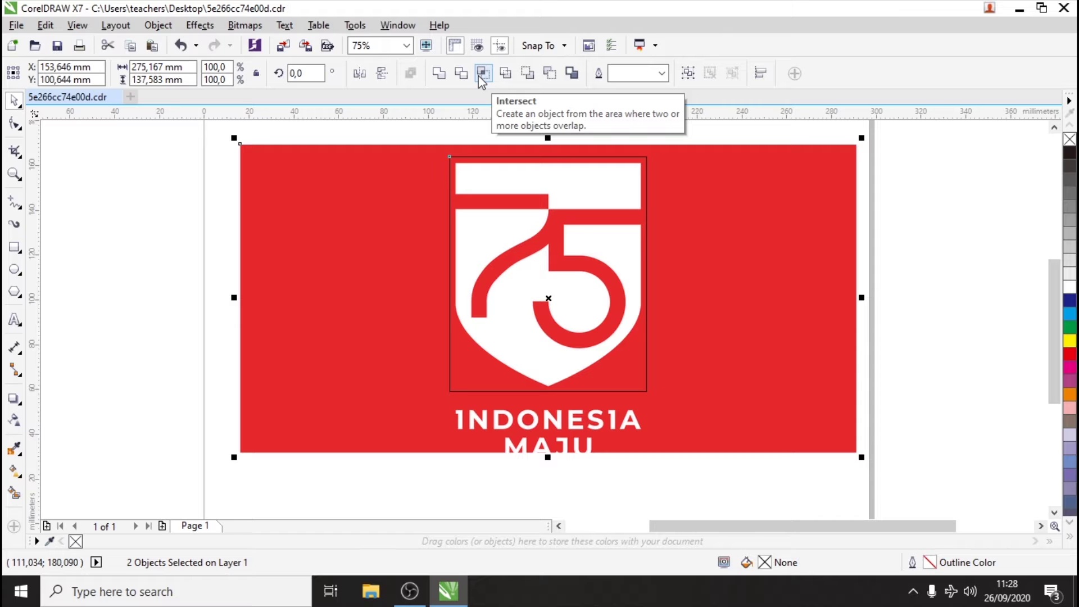
left_click(481, 75)
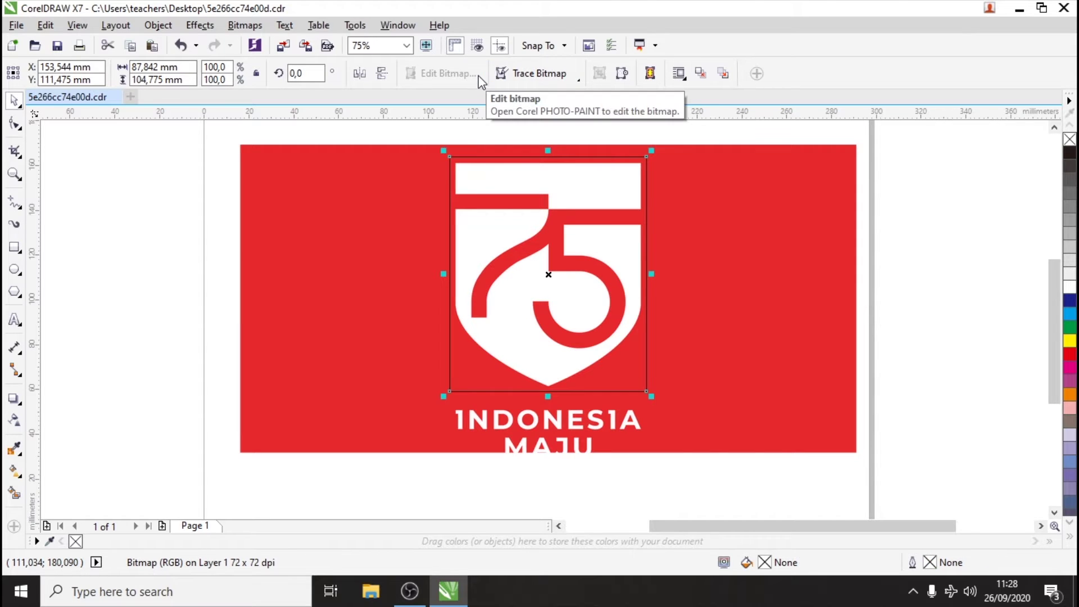
left_click(528, 126)
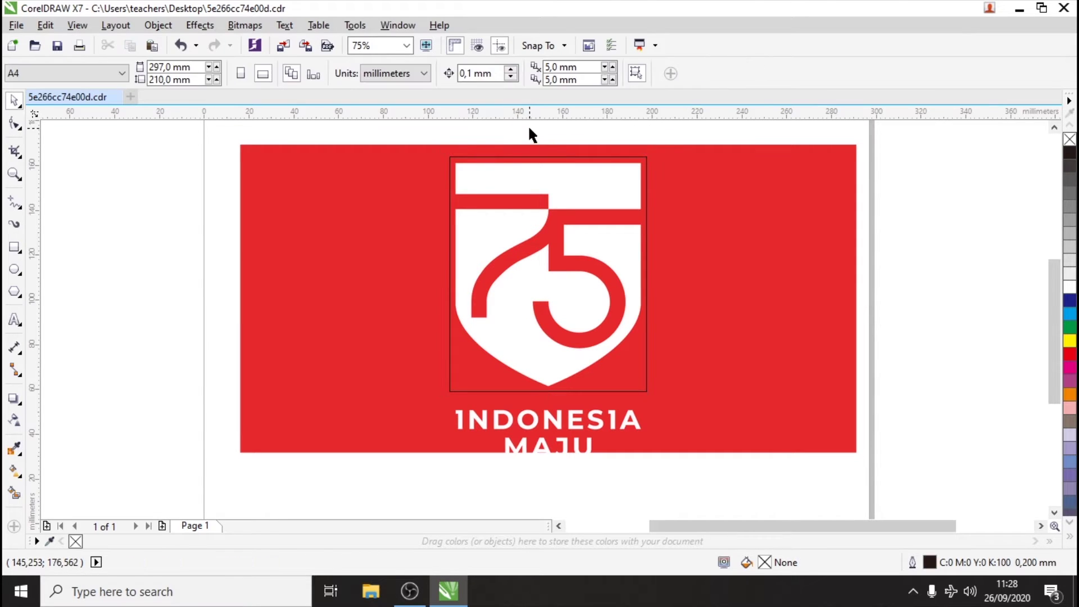
- Move the original full bitmap and the crop rectangle off the cropped shield and delete both
left_click(718, 182)
mouse_move(719, 183)
left_mouse_down()
mouse_move(899, 302)
mouse_move(995, 265)
mouse_move(828, 304)
mouse_move(767, 305)
mouse_move(896, 224)
left_mouse_up()
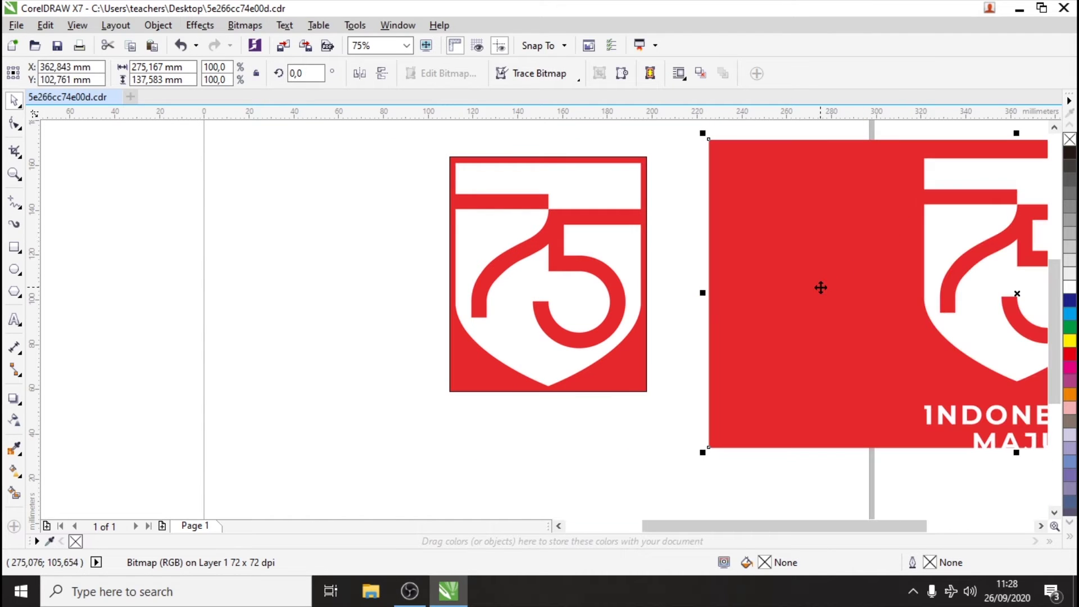
key("Delete")
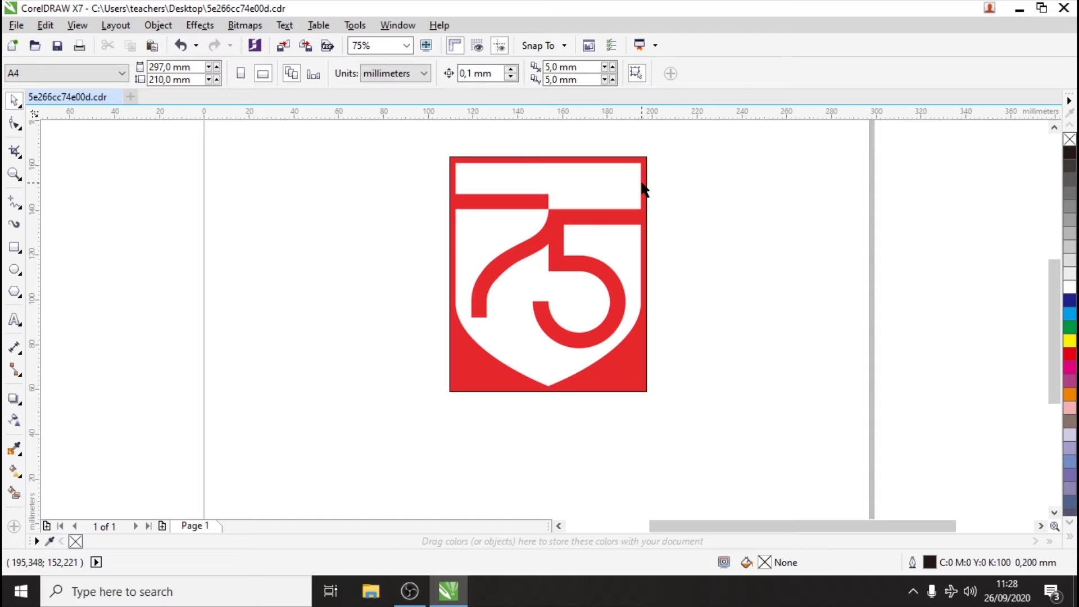
left_click_drag(647, 184, 871, 211)
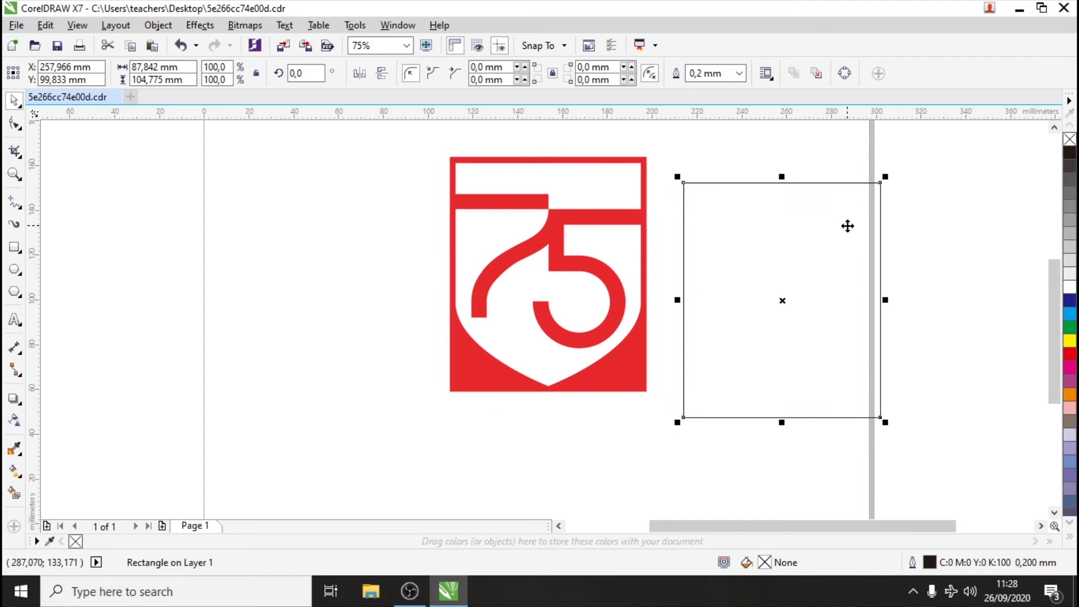
key("Delete")
- Move the cropped 75 shield bitmap off the page to the empty area at its left
scroll(602, 285, "down", 1)
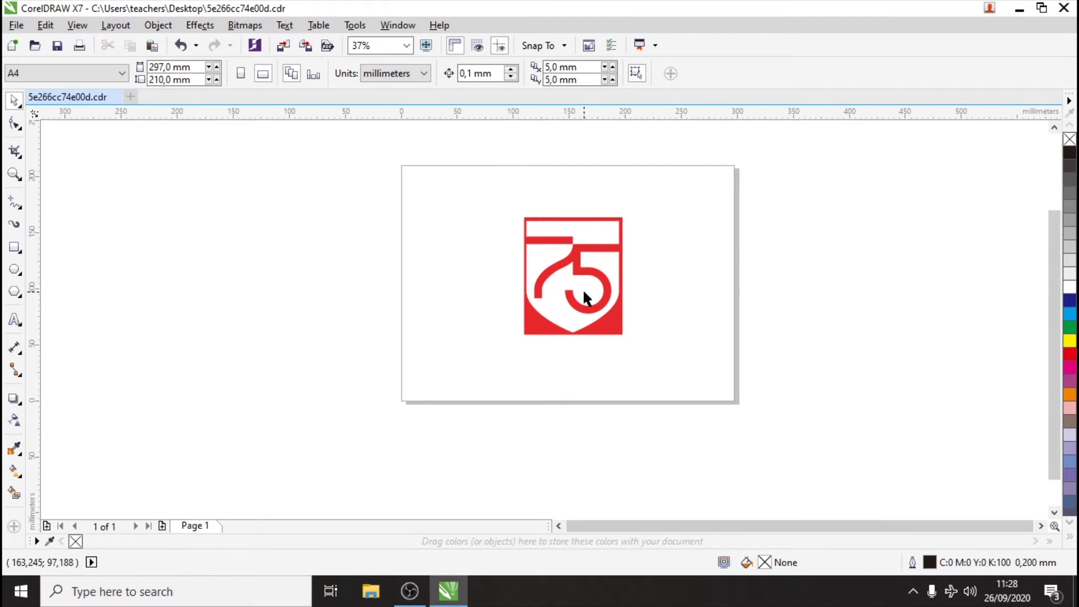
left_click_drag(582, 293, 340, 241)
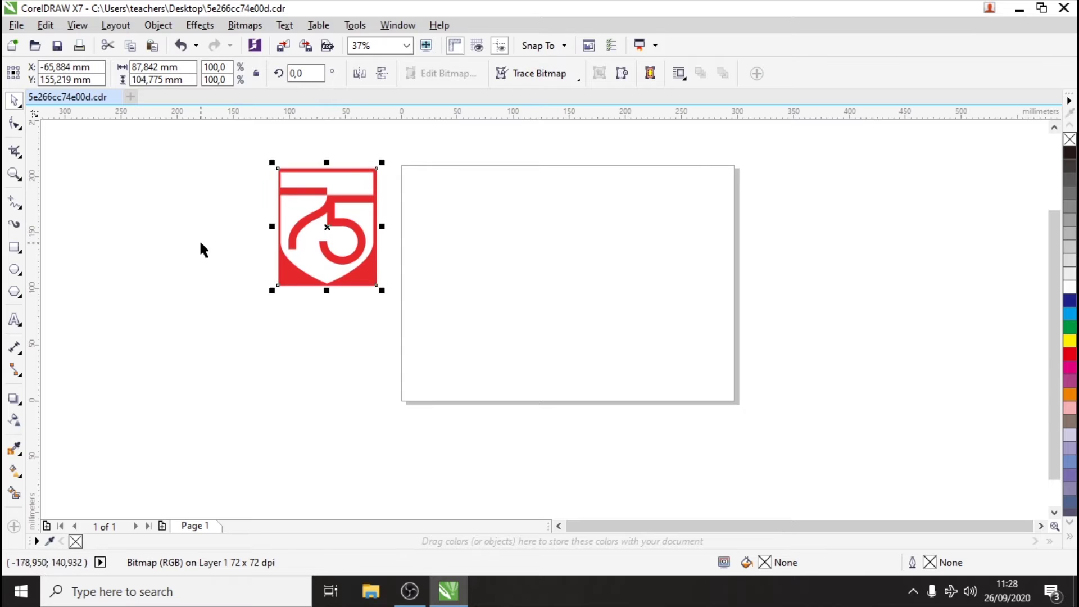
left_click(201, 244)
left_click_drag(305, 197, 282, 197)
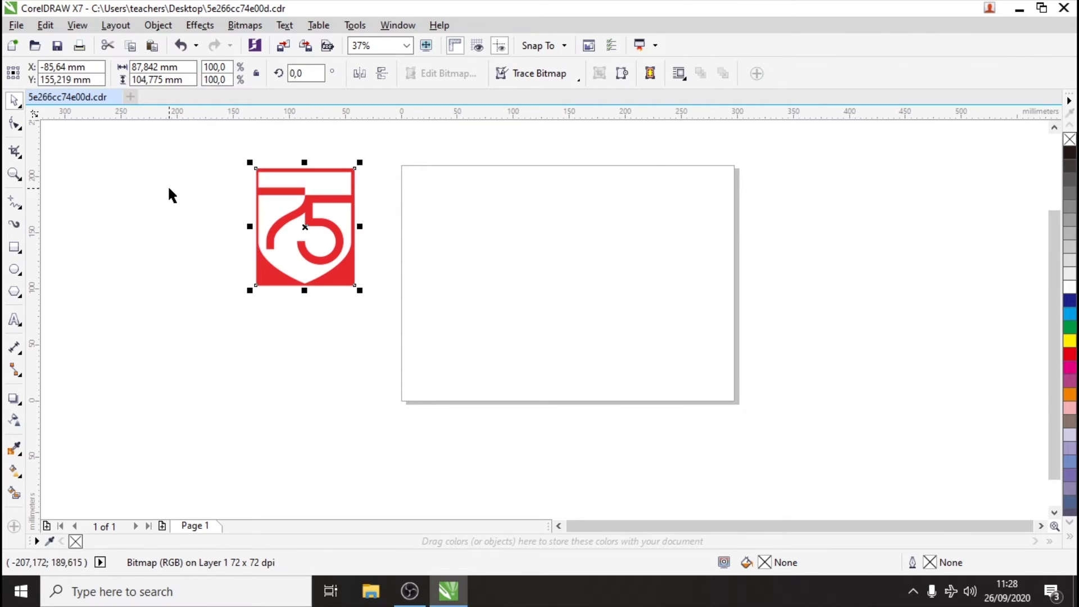
left_click(93, 157)
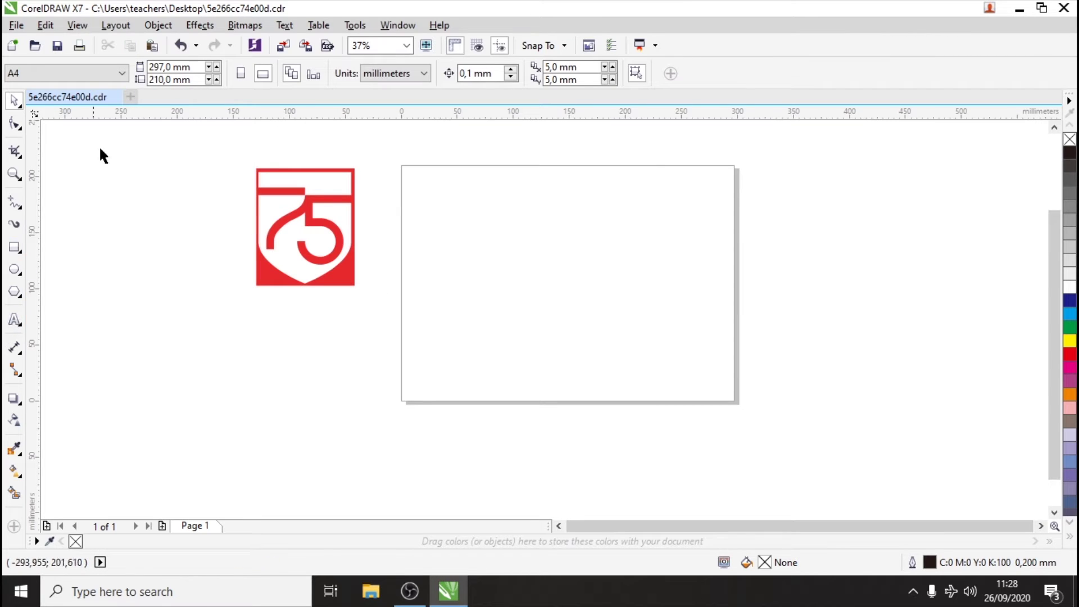
- Set the page size to 500 mm wide and 200 mm high
left_click(193, 68)
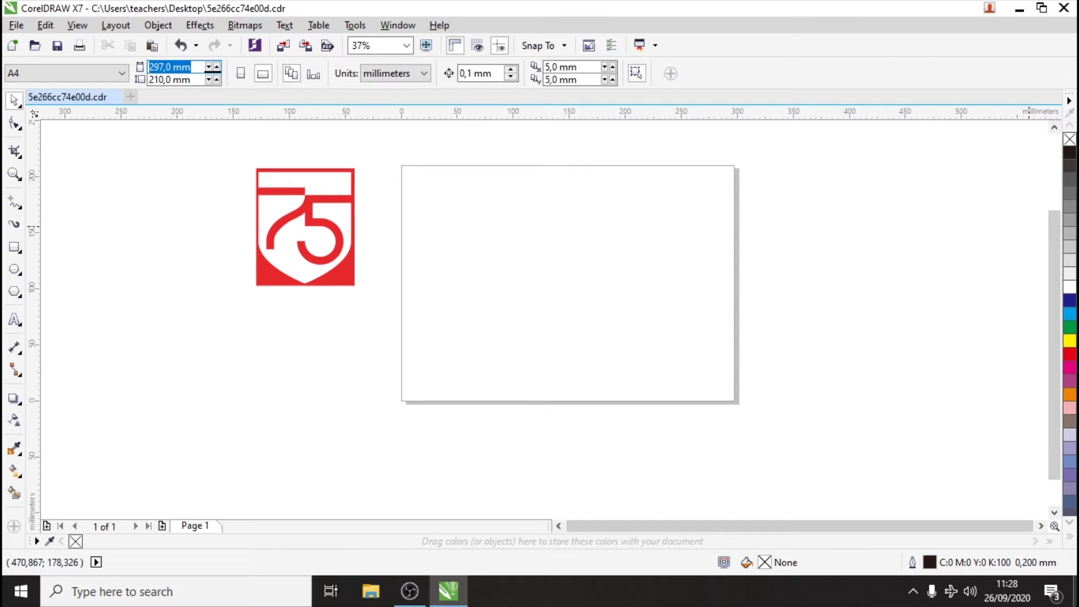
type("500")
key("Tab")
key("BackSpace")
type("200")
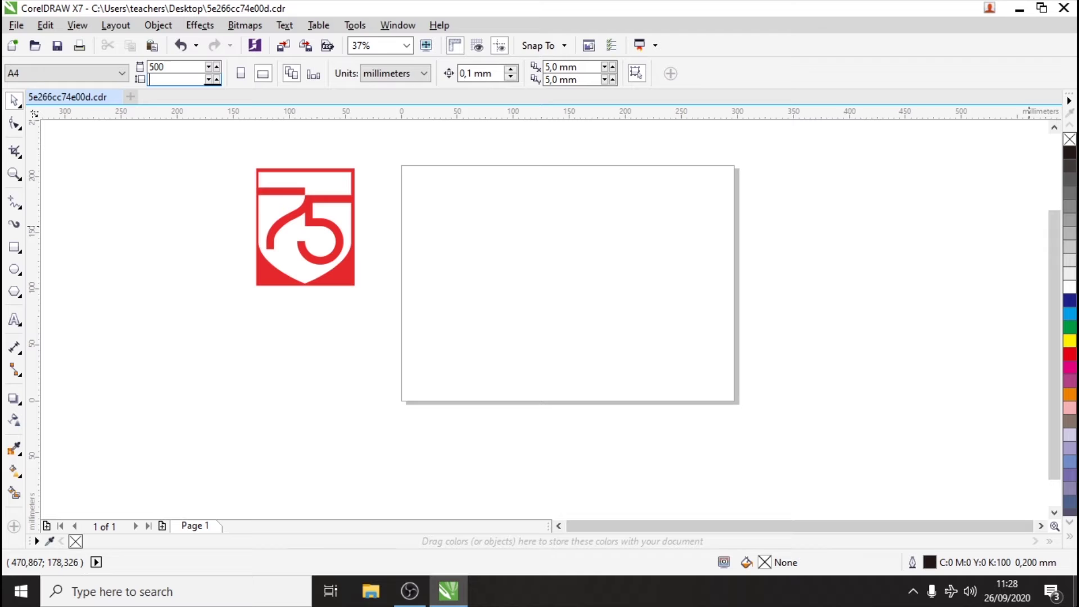
key("Return")
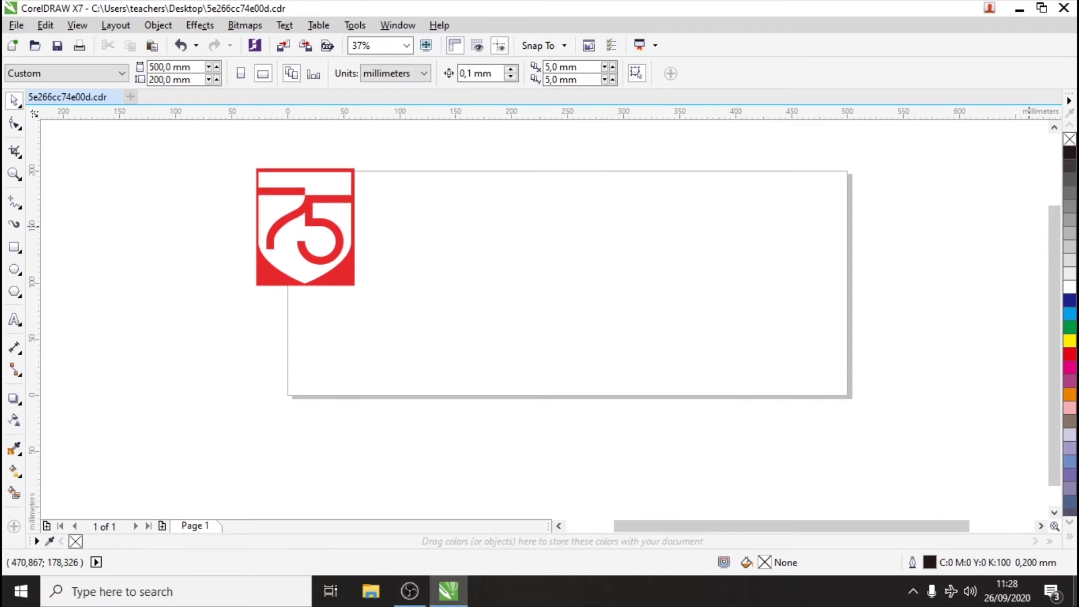
- Create a rectangle covering the whole page and give it a fountain fill
double_click(15, 248)
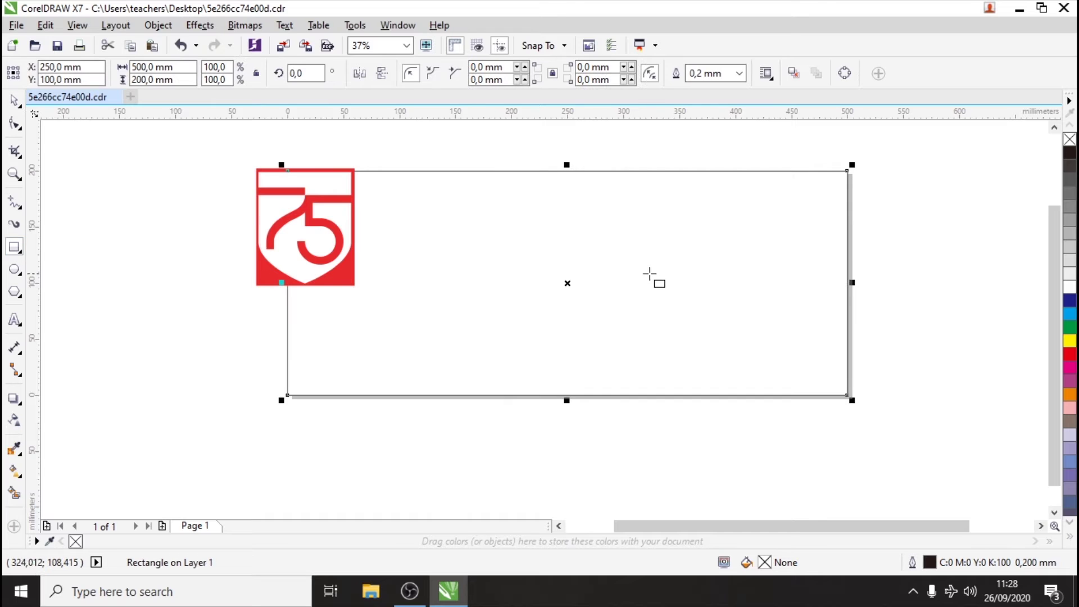
key("space")
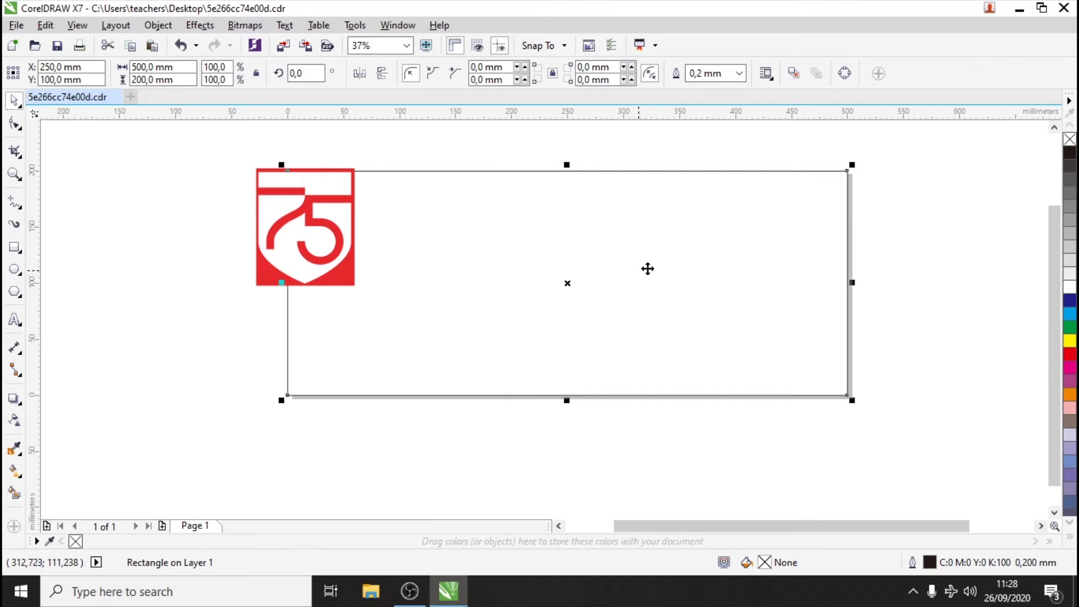
double_click(766, 564)
left_click(553, 202)
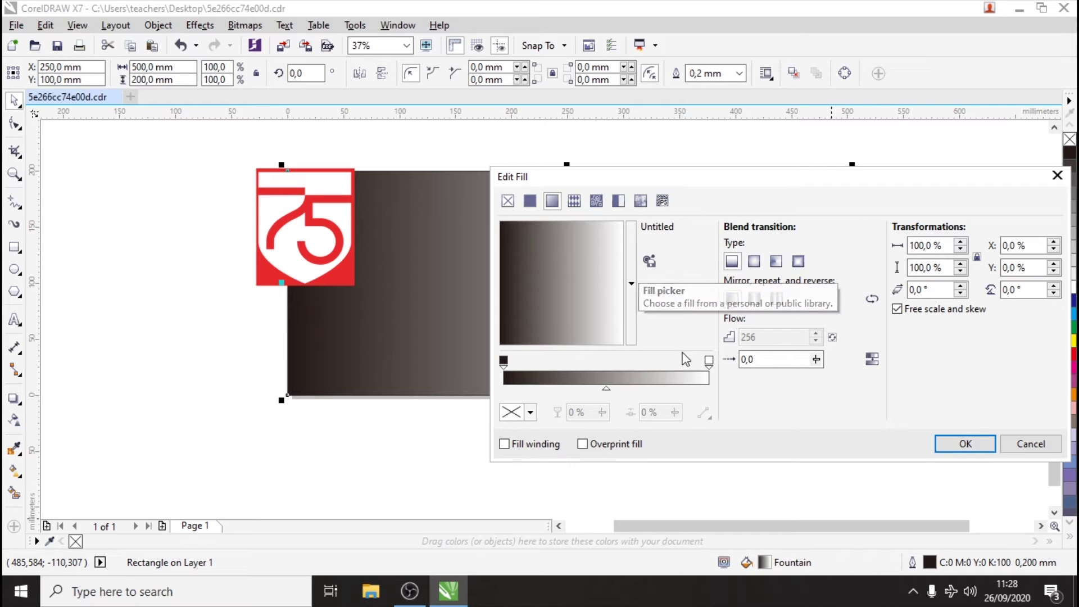
- Set the colour at the start of the fountain fill to bright red using the RGB colour model
left_click(504, 360)
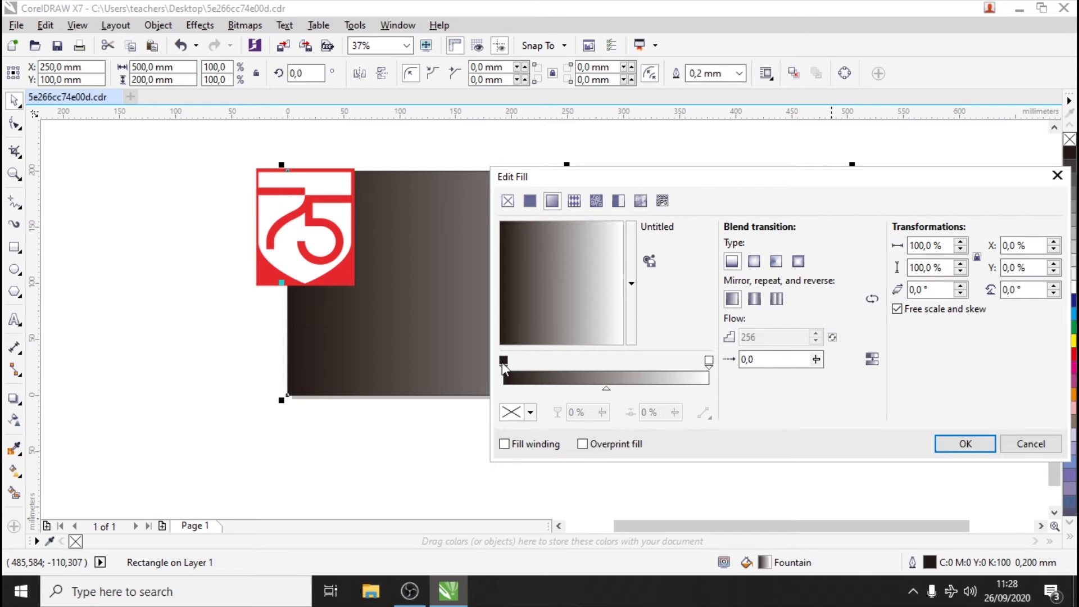
left_click(530, 413)
left_click(595, 304)
left_click(597, 272)
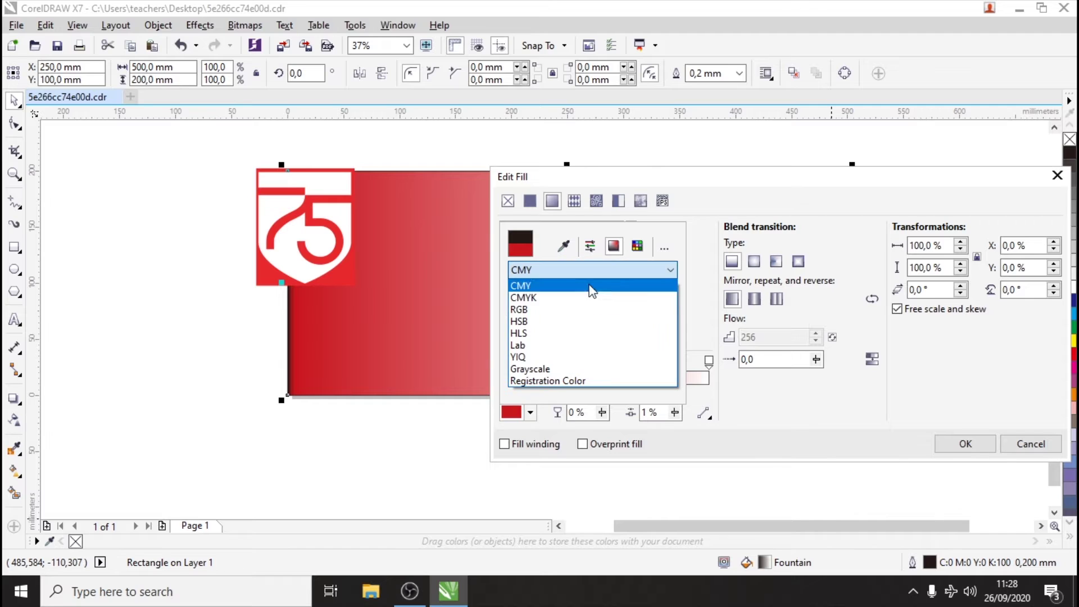
left_click(588, 309)
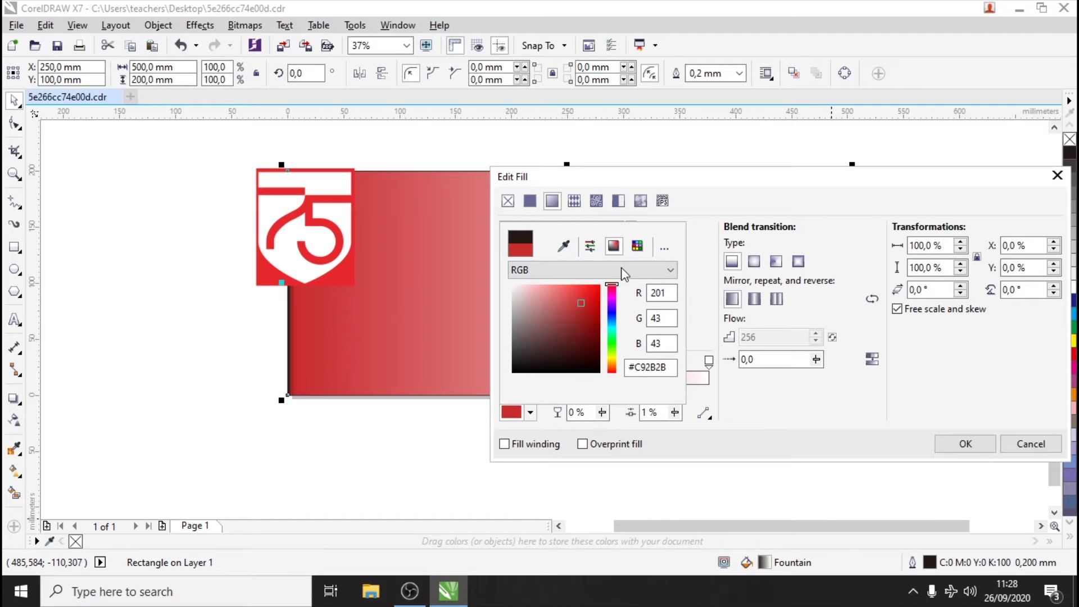
left_click(599, 289)
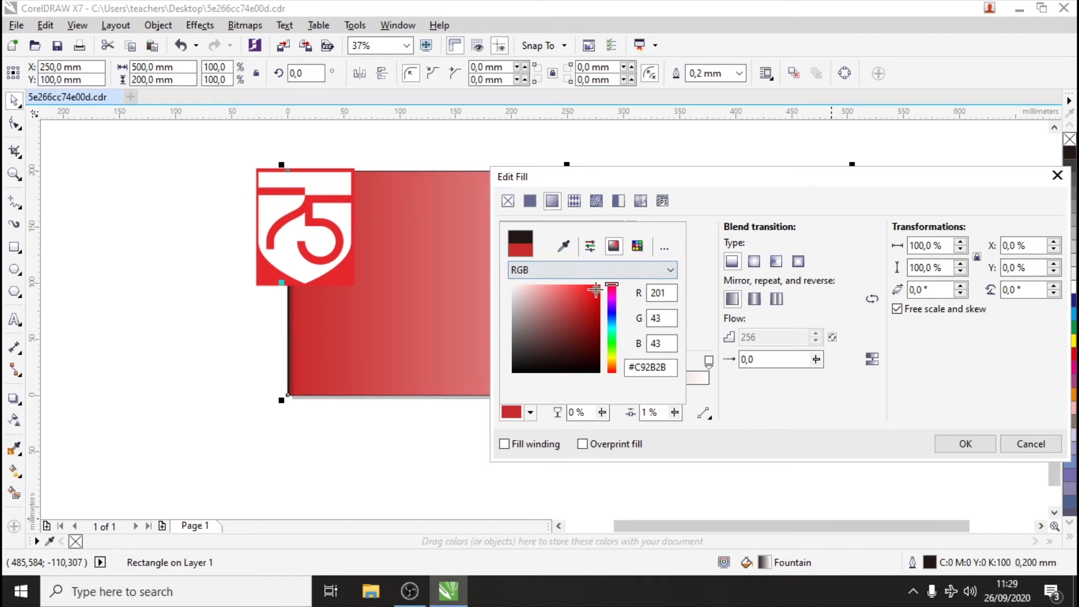
left_click(741, 411)
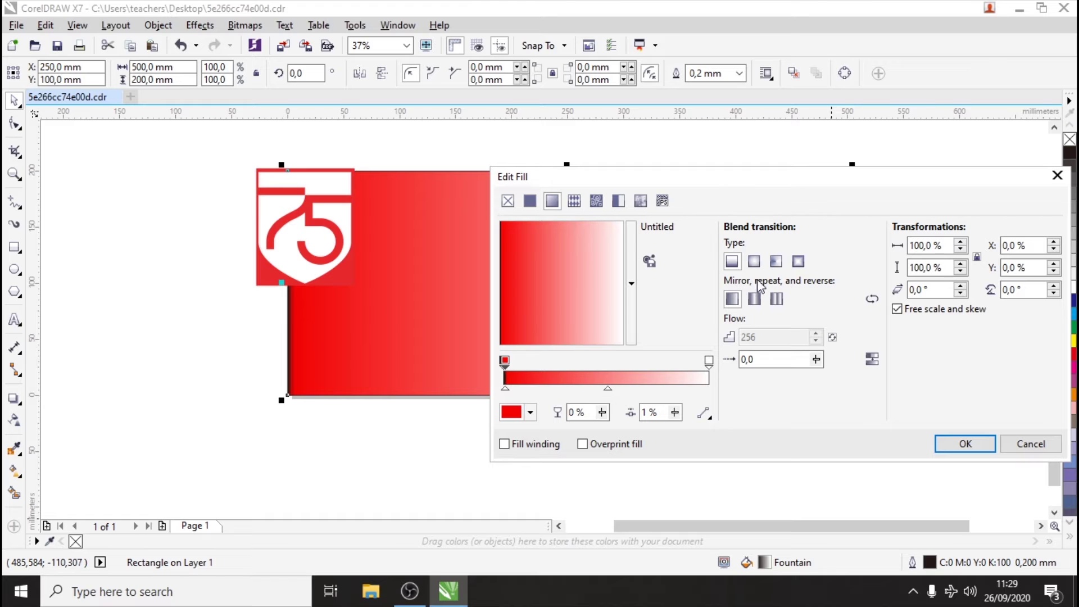
- Apply the red fountain fill to the page rectangle and move the 75 shield bitmap onto its red end
left_click(965, 447)
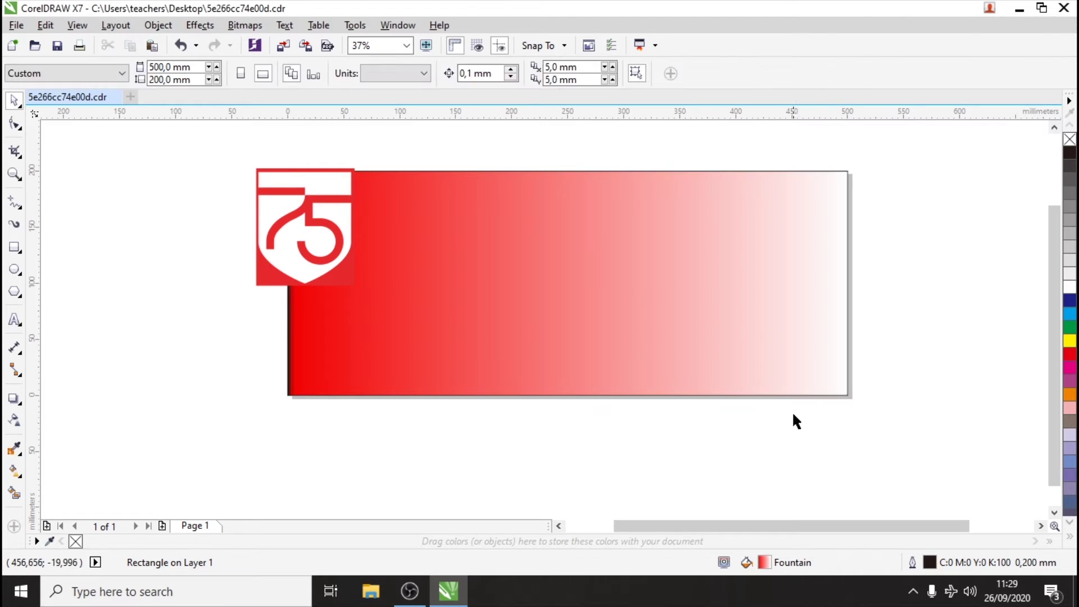
left_click(948, 193)
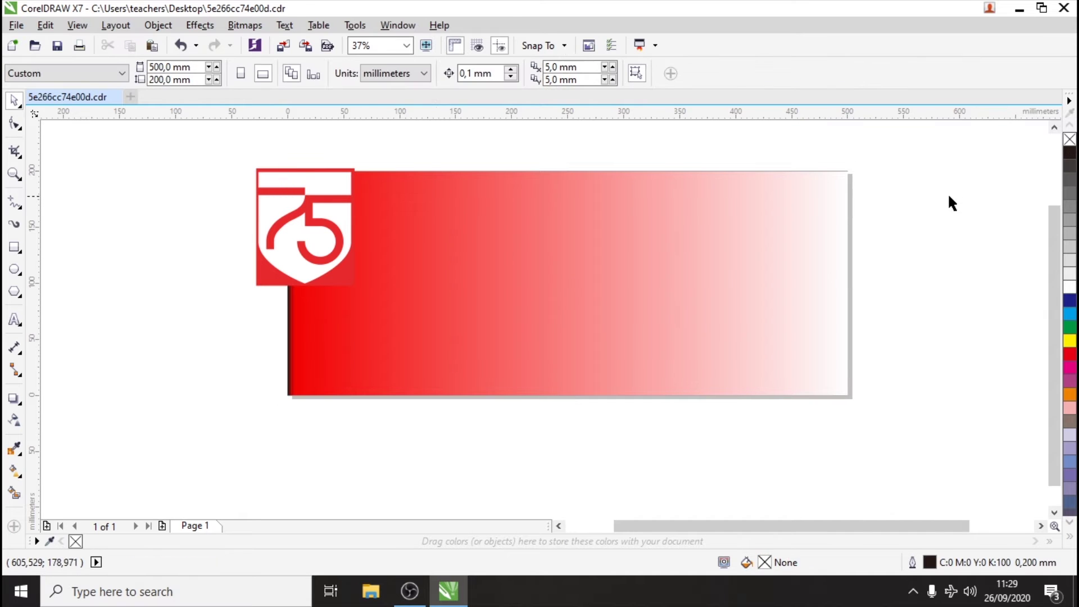
left_click_drag(307, 204, 346, 213)
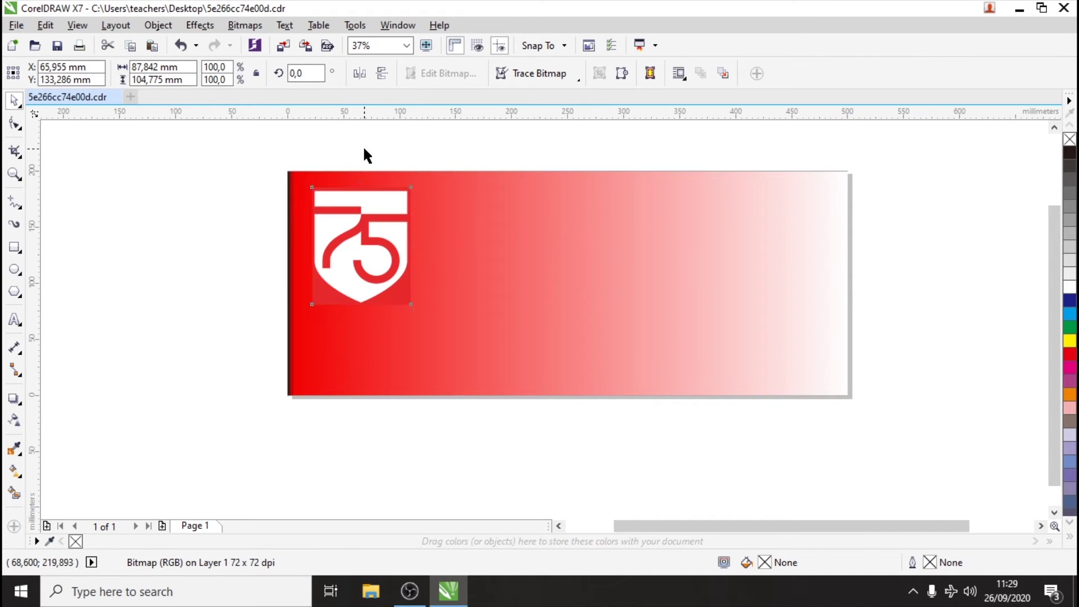
left_click(363, 145)
left_click(347, 218)
scroll(347, 219, "up", 3)
scroll(313, 204, "down", 1)
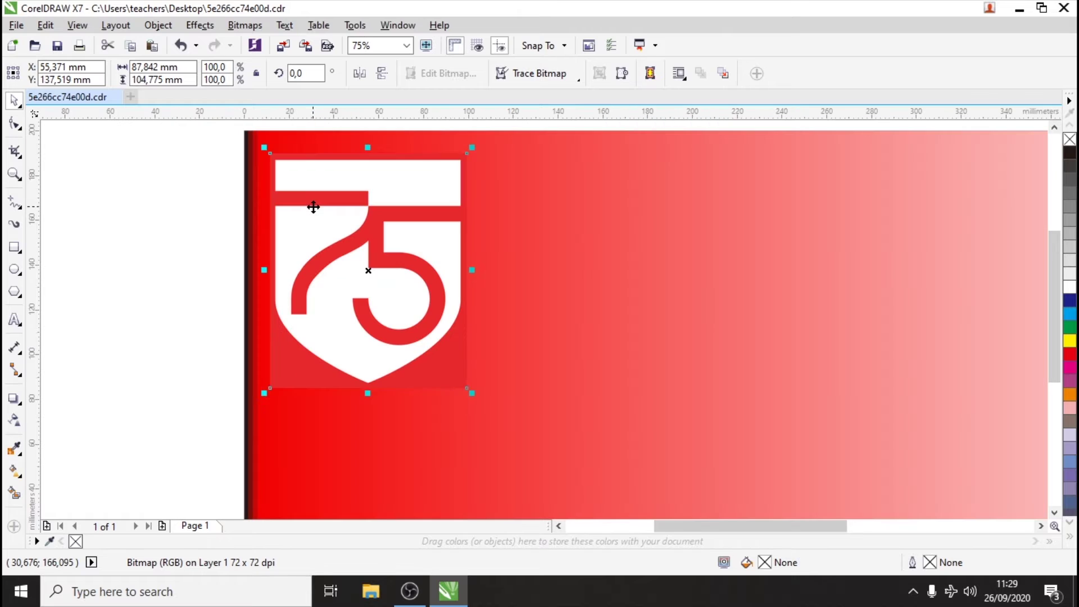
- Move the red colour node of the rectangle's fountain fill to the 20 % position and apply the fill
left_click(174, 208)
left_click(661, 211)
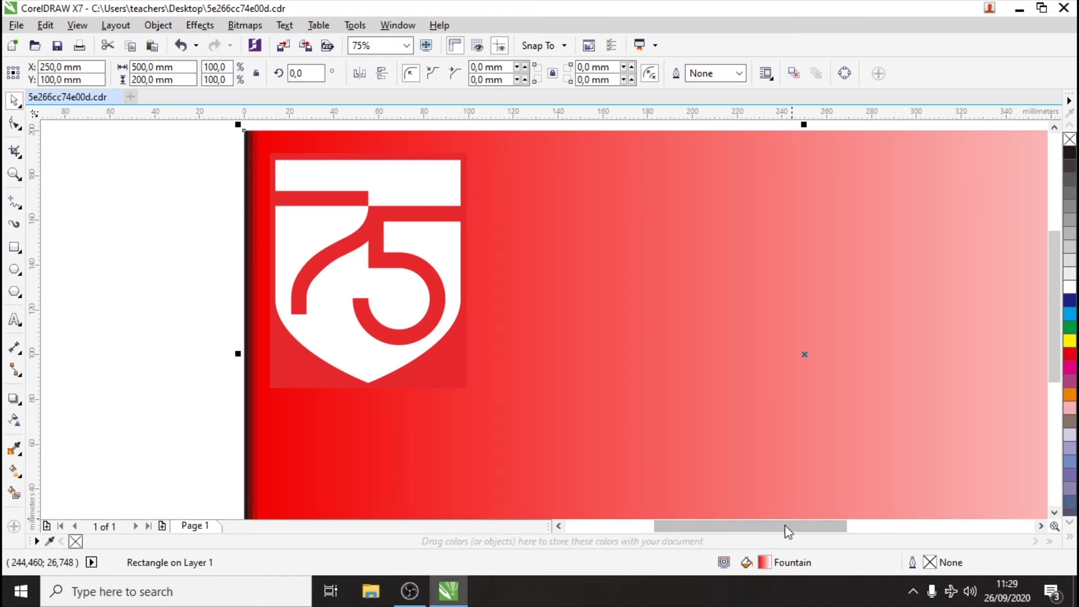
double_click(764, 563)
left_click_drag(505, 364, 520, 365)
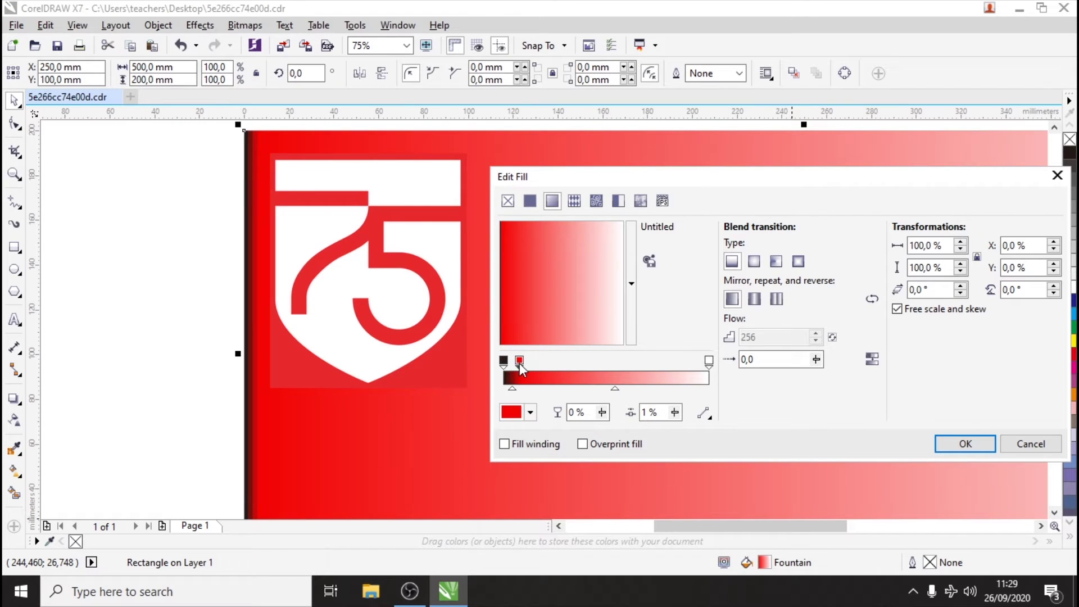
left_click(504, 364)
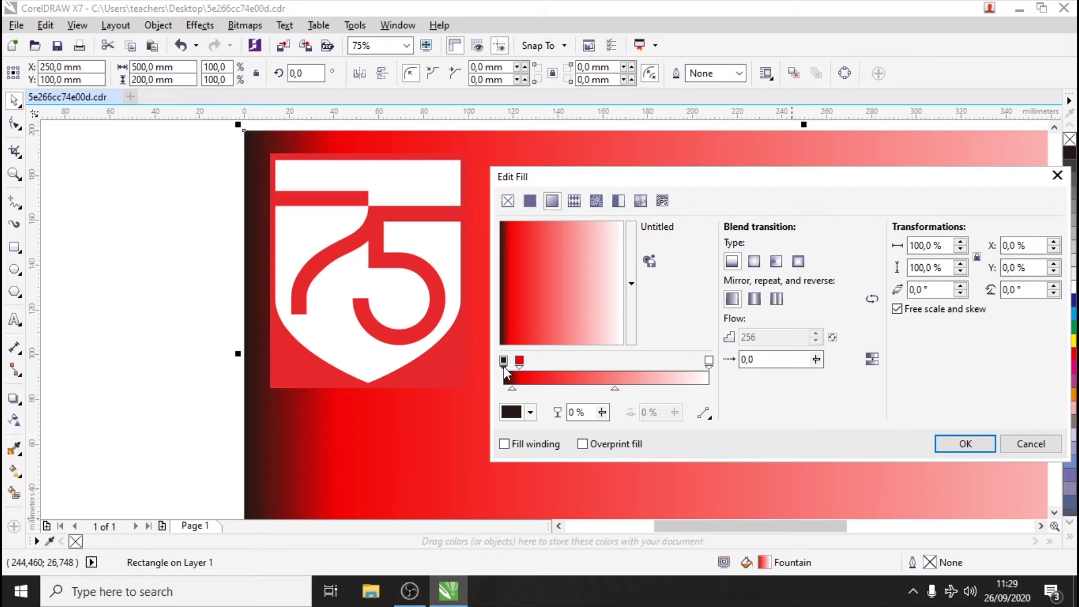
left_click_drag(523, 365, 544, 364)
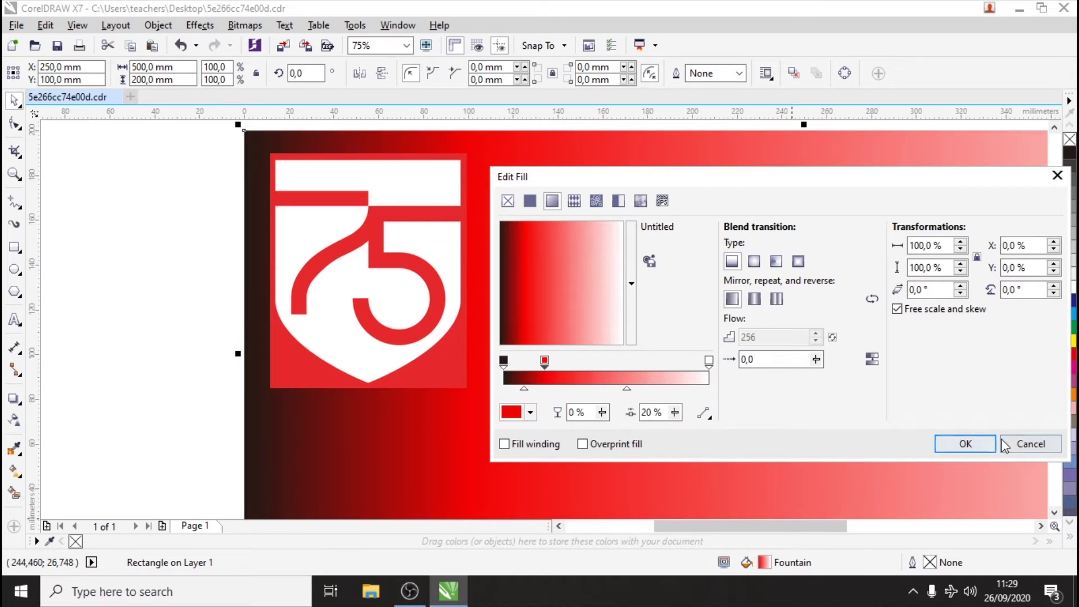
left_click(962, 442)
- Delete the gradient rectangle and create a new rectangle covering the whole page
key("Delete")
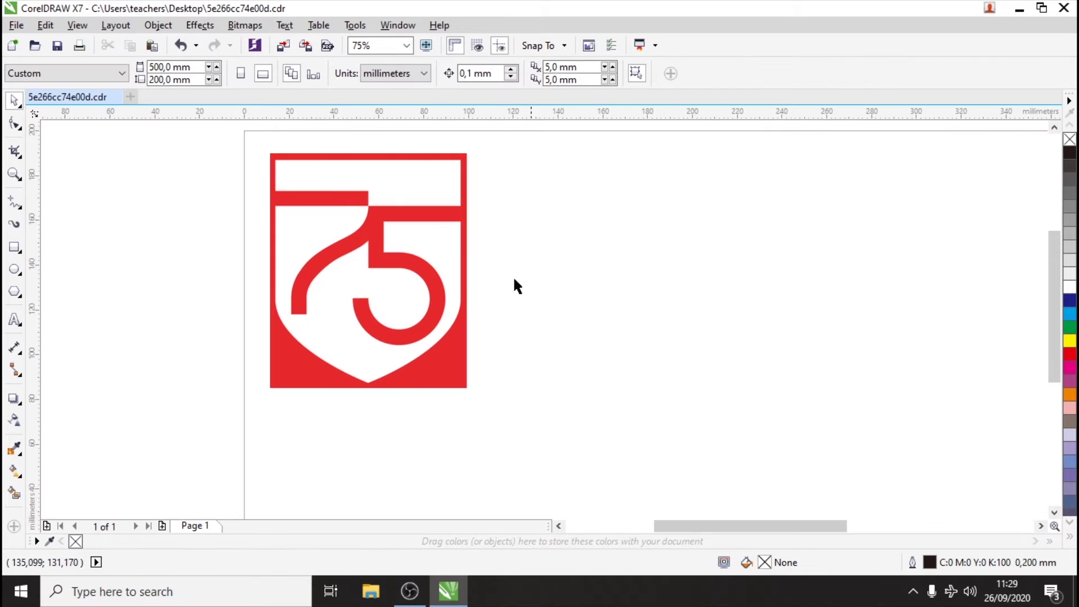
double_click(14, 248)
key("space")
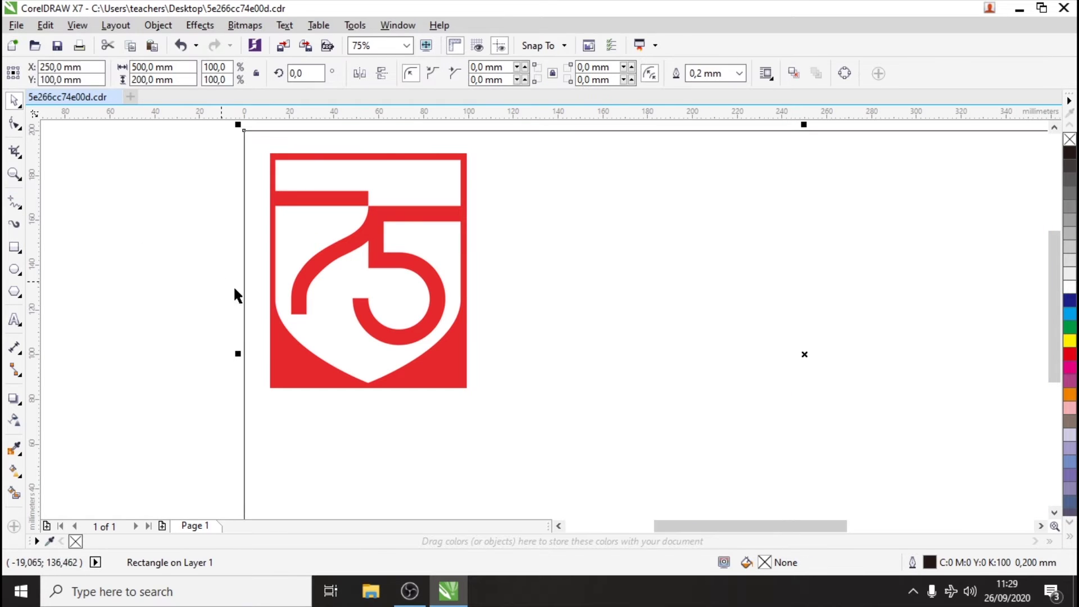
- Give the new rectangle a fountain fill starting in red C0 M96 Y100 K0 and remove its outline
double_click(766, 562)
left_click(534, 203)
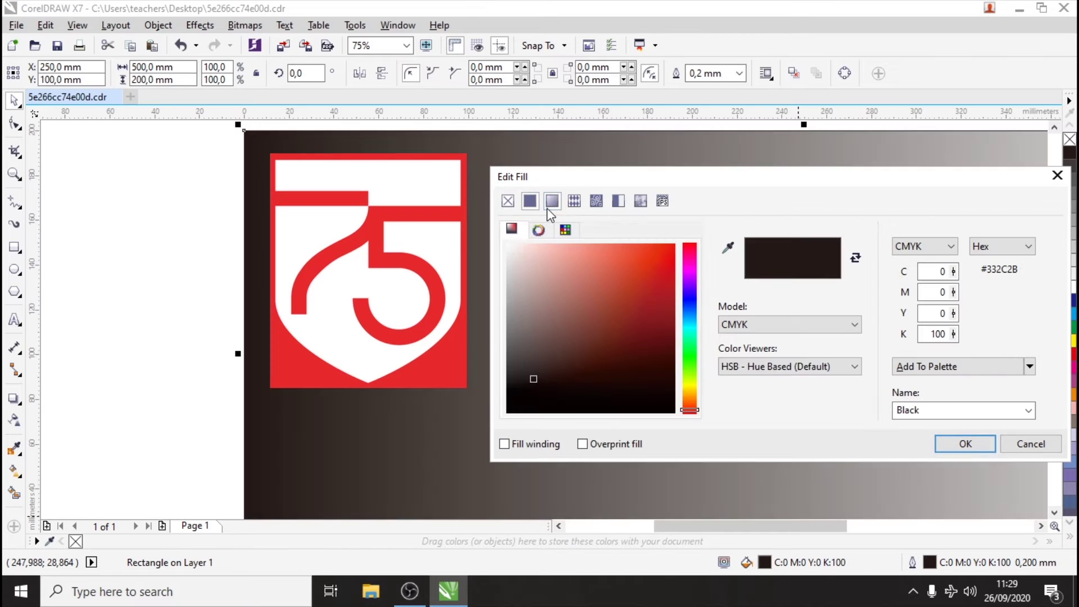
left_click(550, 204)
left_click(504, 362)
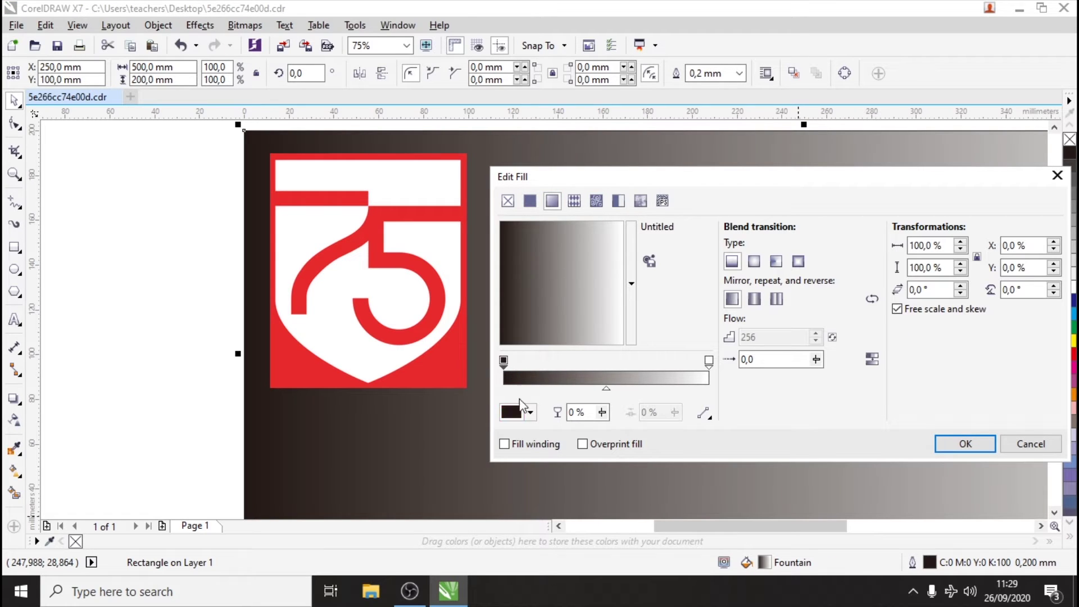
left_click(530, 412)
left_click(598, 294)
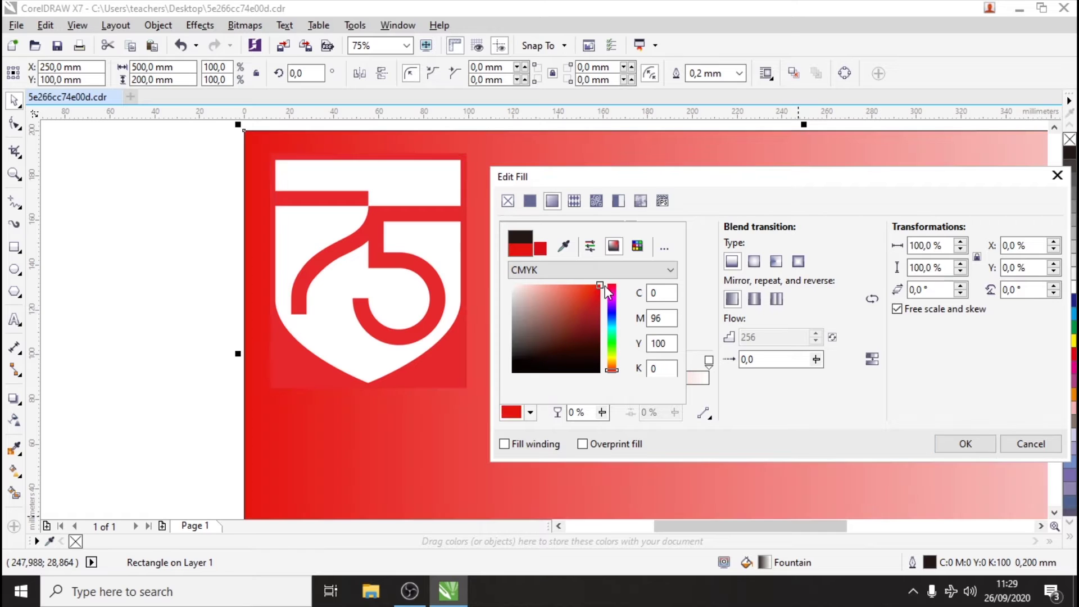
left_click(975, 450)
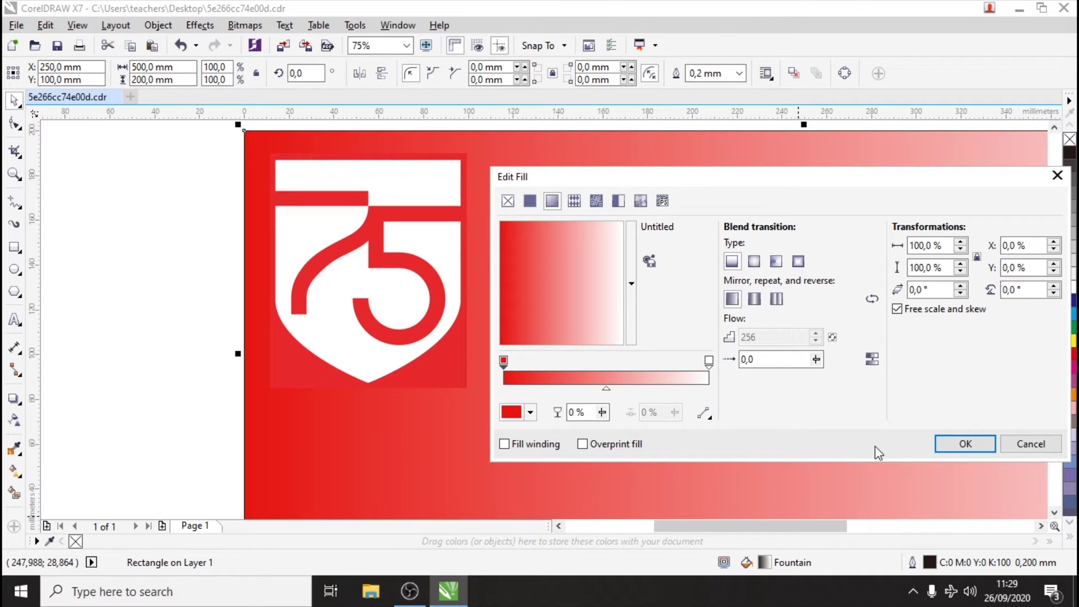
left_click(965, 444)
right_click(1070, 140)
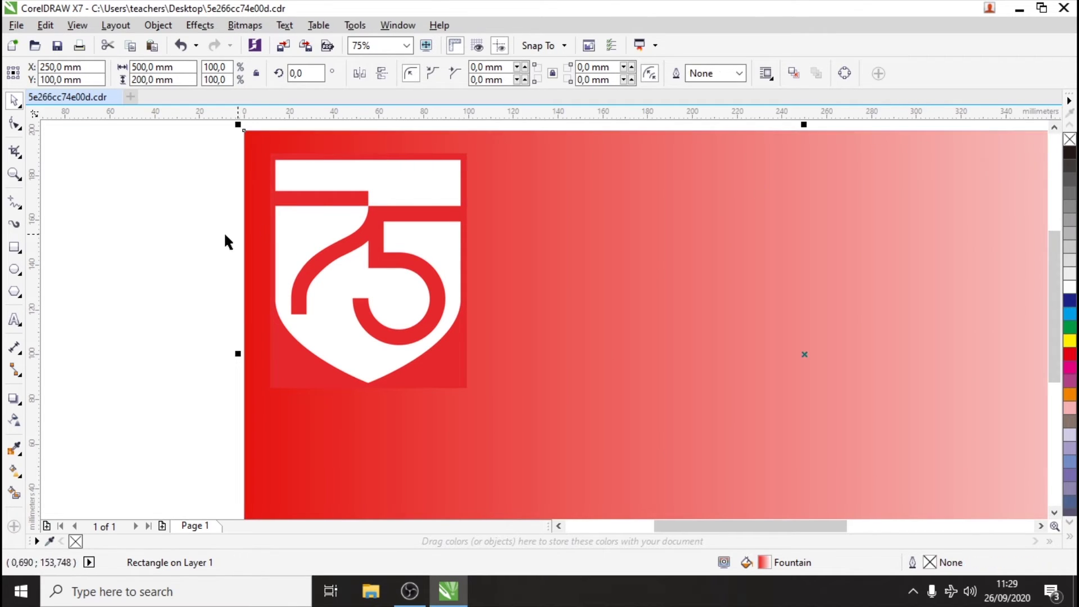
left_click(195, 231)
- Move the 75 shield bitmap off the page and back onto the red end of the background
scroll(311, 208, "down", 1)
scroll(311, 209, "down", 2)
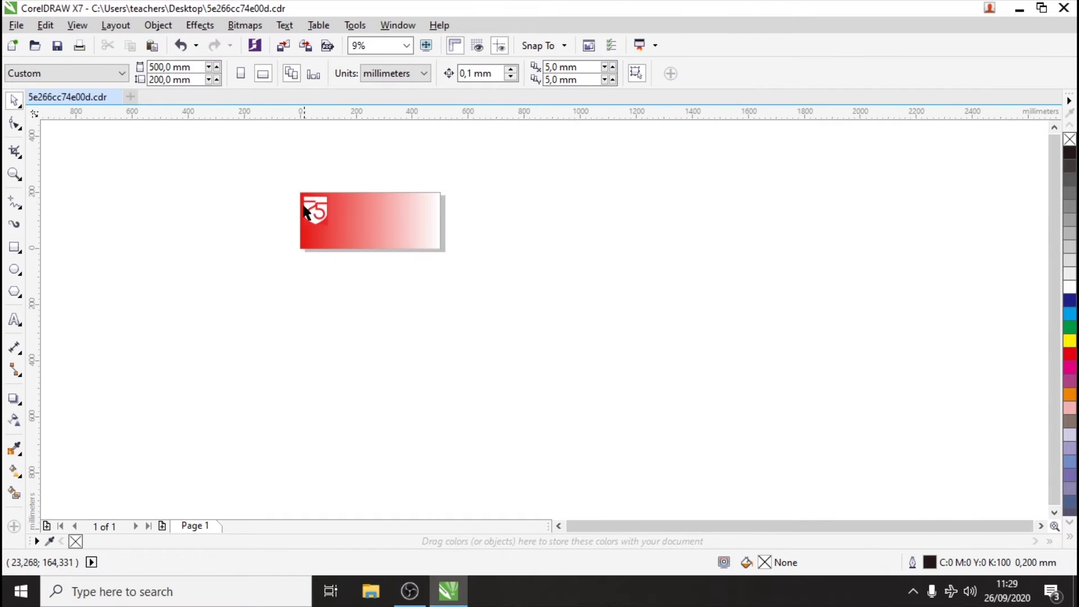
scroll(309, 217, "up", 1)
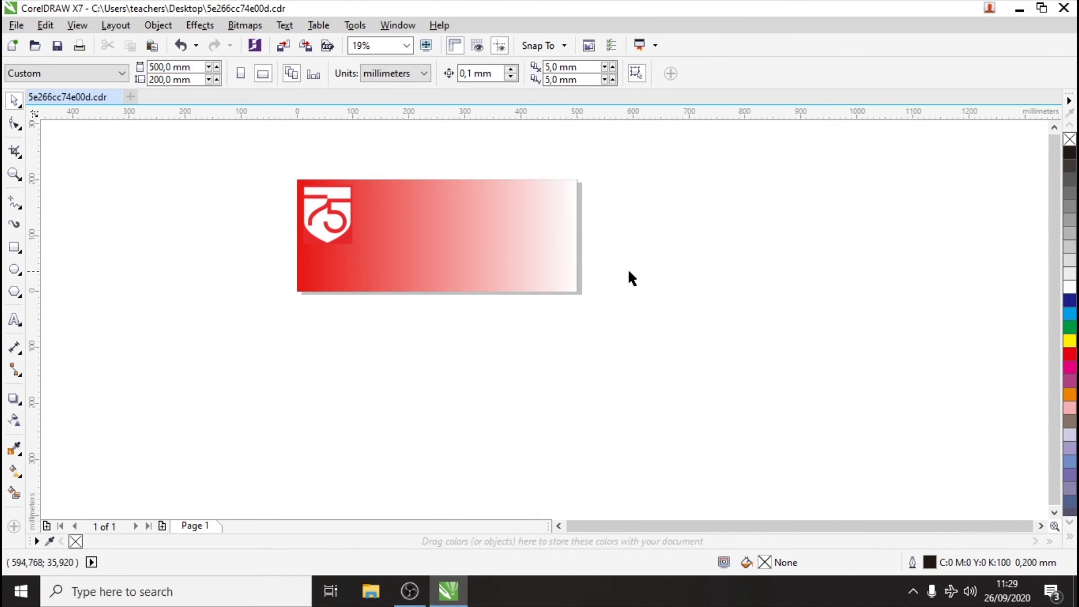
scroll(285, 197, "up", 1)
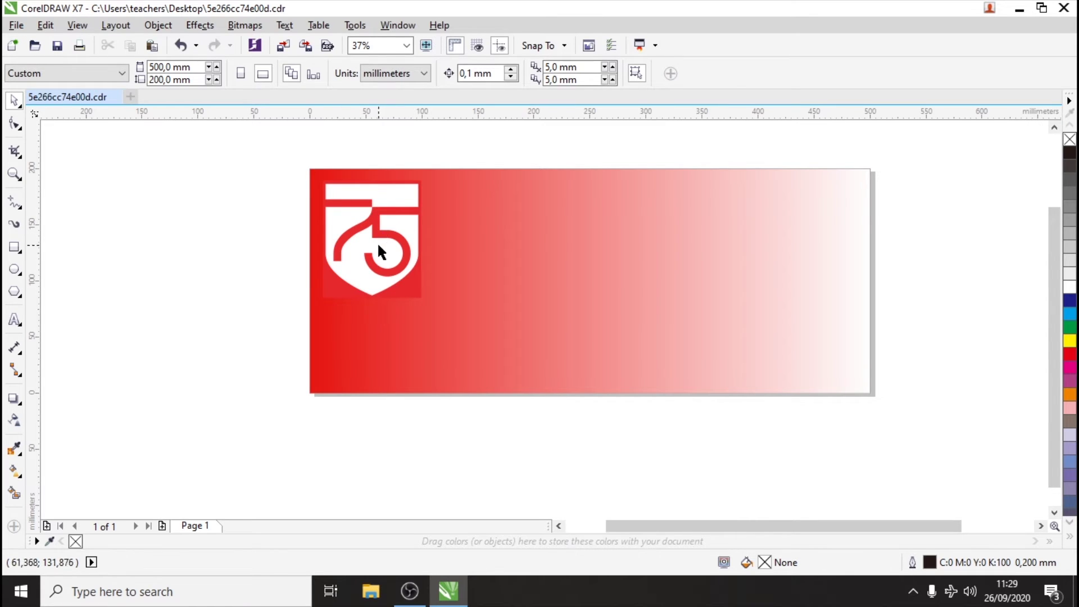
left_click_drag(378, 245, 181, 201)
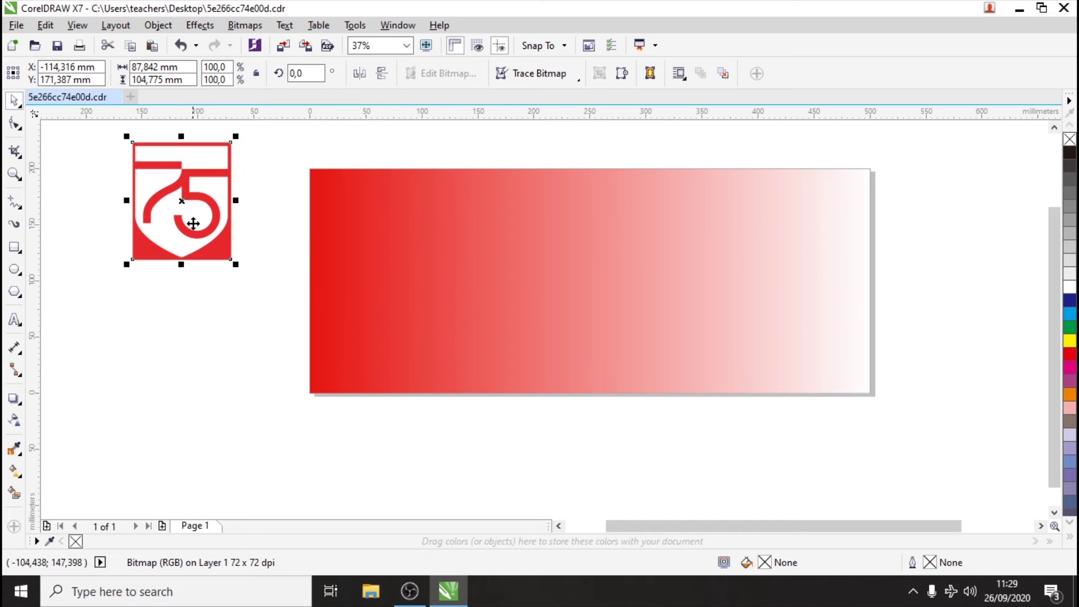
left_click_drag(194, 218, 381, 238)
left_click(938, 265)
left_click(212, 262)
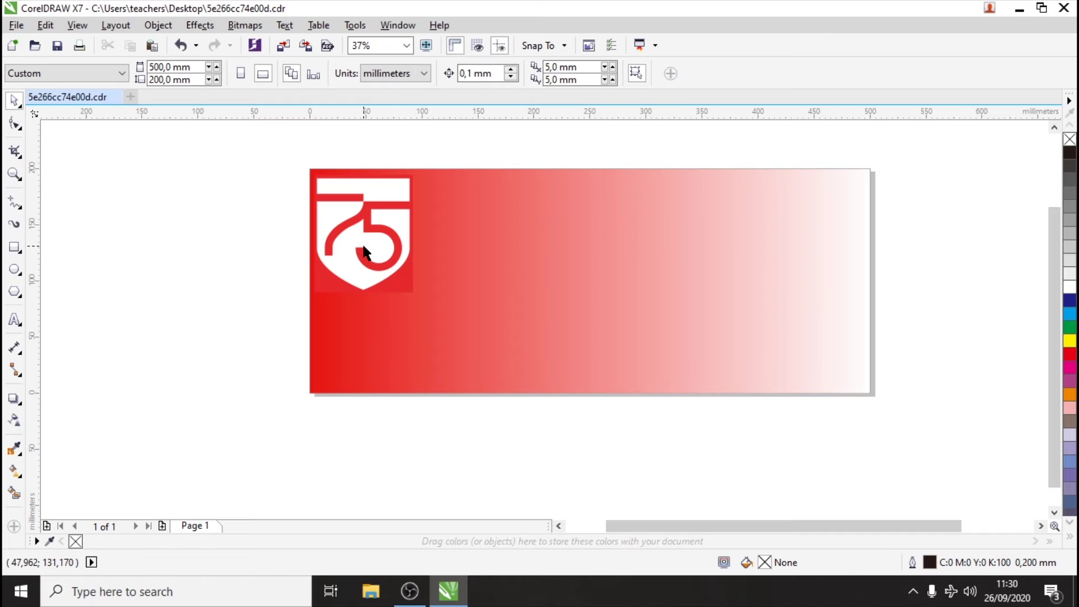
- Move the 75 shield bitmap off the page into the empty area beside the background's red end
left_click_drag(364, 253, 221, 238)
left_click(129, 194)
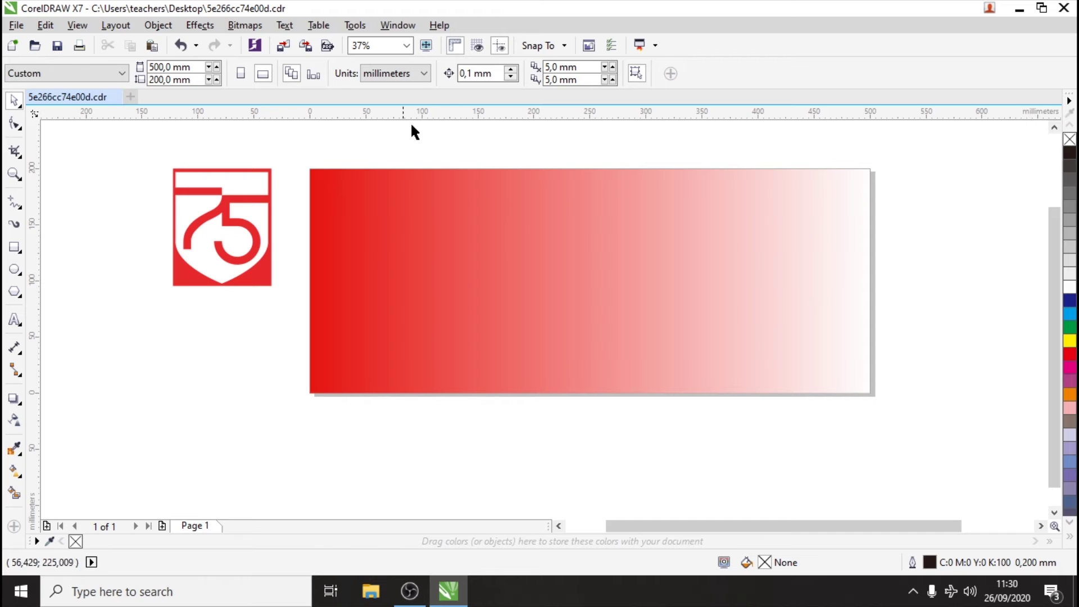
left_click(259, 193)
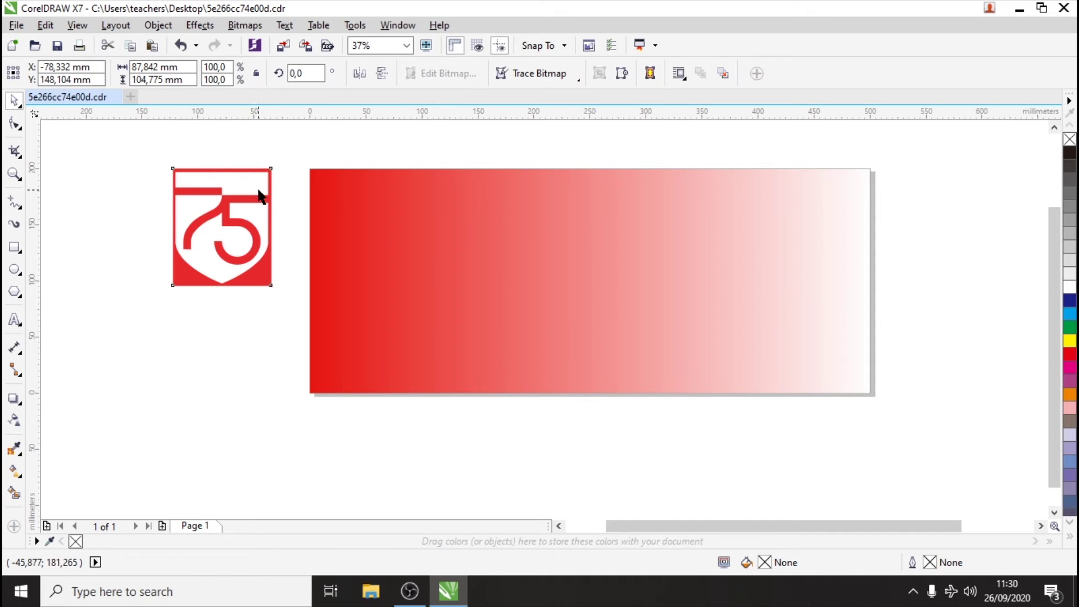
left_click(321, 153)
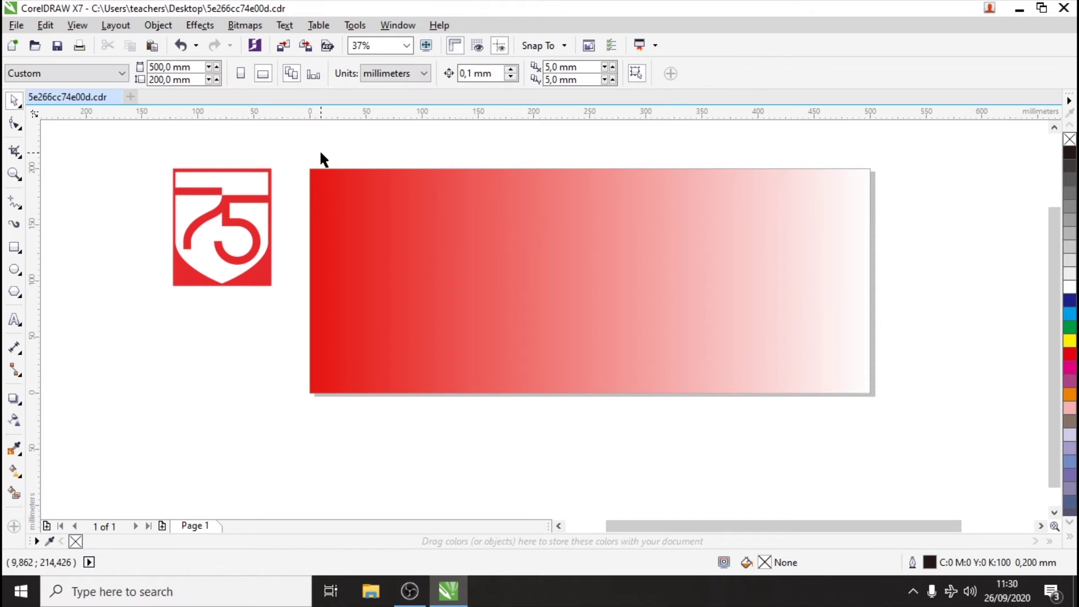
- Trace the 75 shield bitmap into curves with Outline Trace set to High Quality Image
left_click(209, 185)
mouse_move(240, 187)
left_mouse_down()
mouse_move(157, 168)
mouse_move(241, 181)
left_mouse_up()
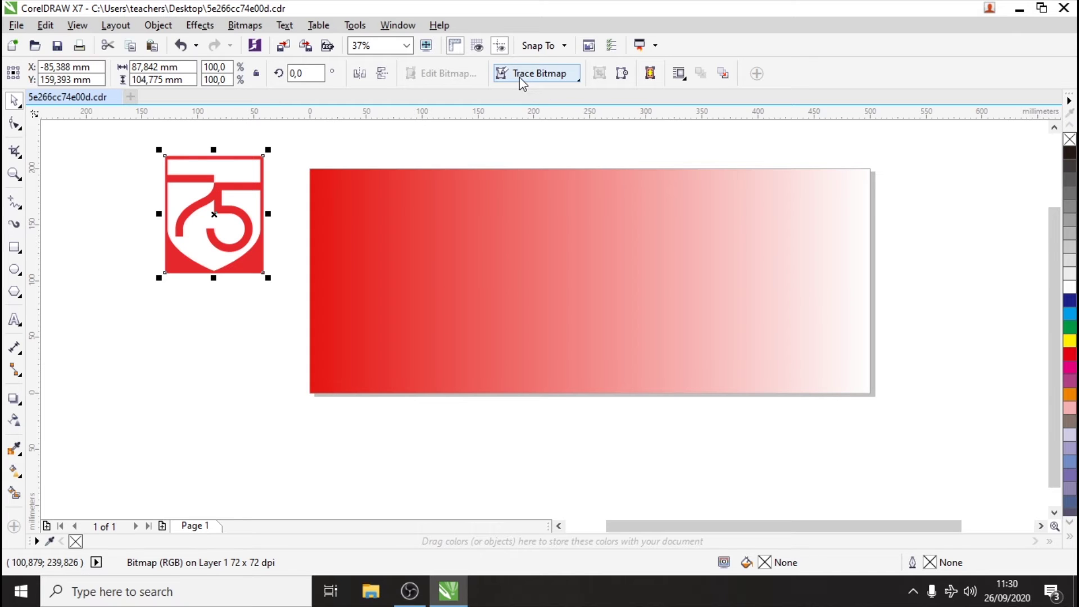
left_click(562, 79)
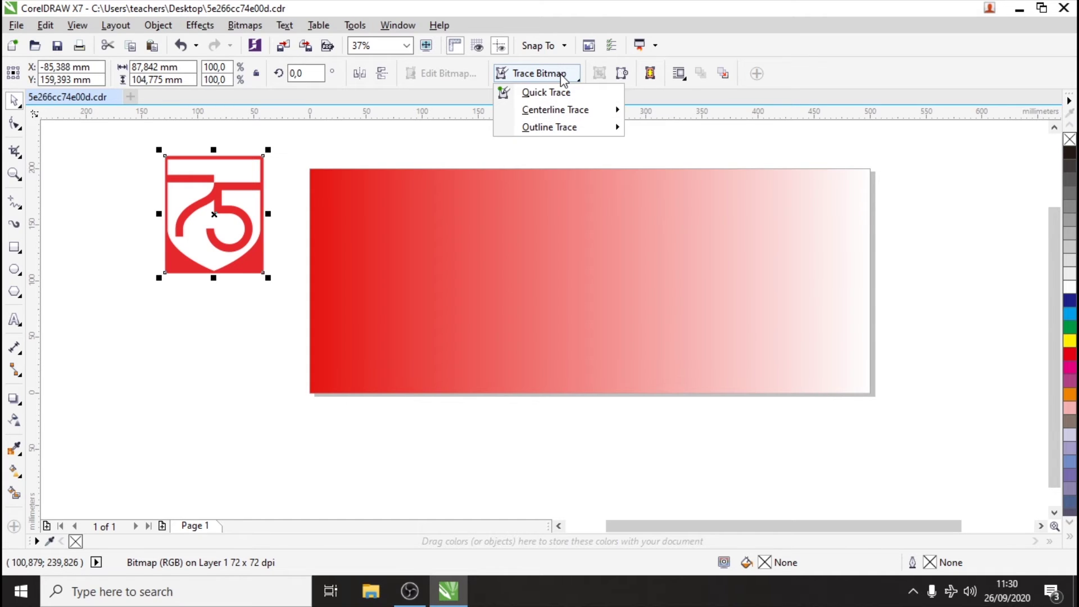
mouse_move(599, 127)
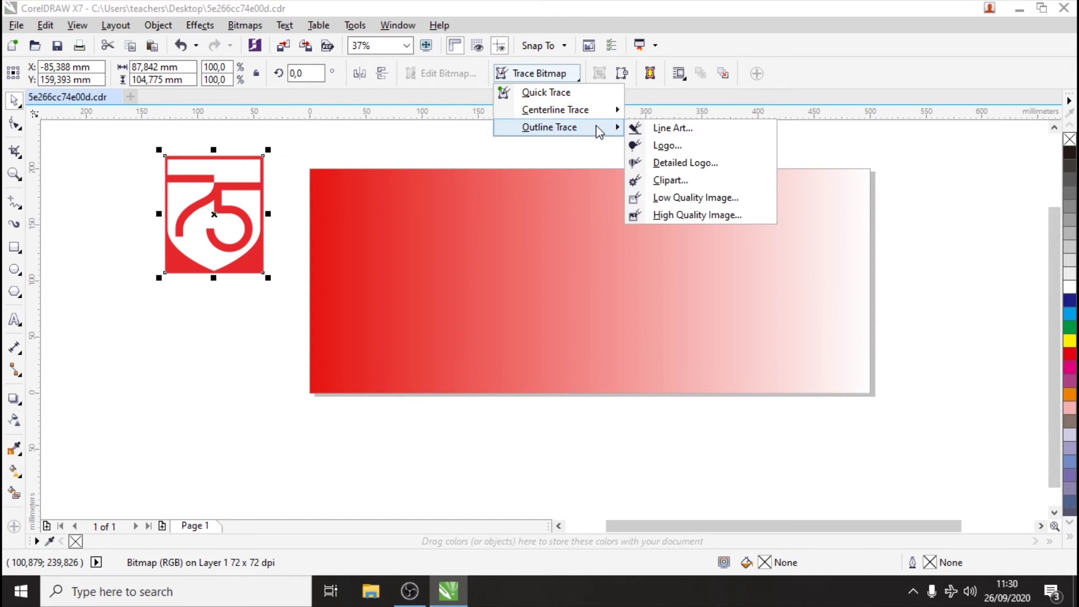
left_click(714, 215)
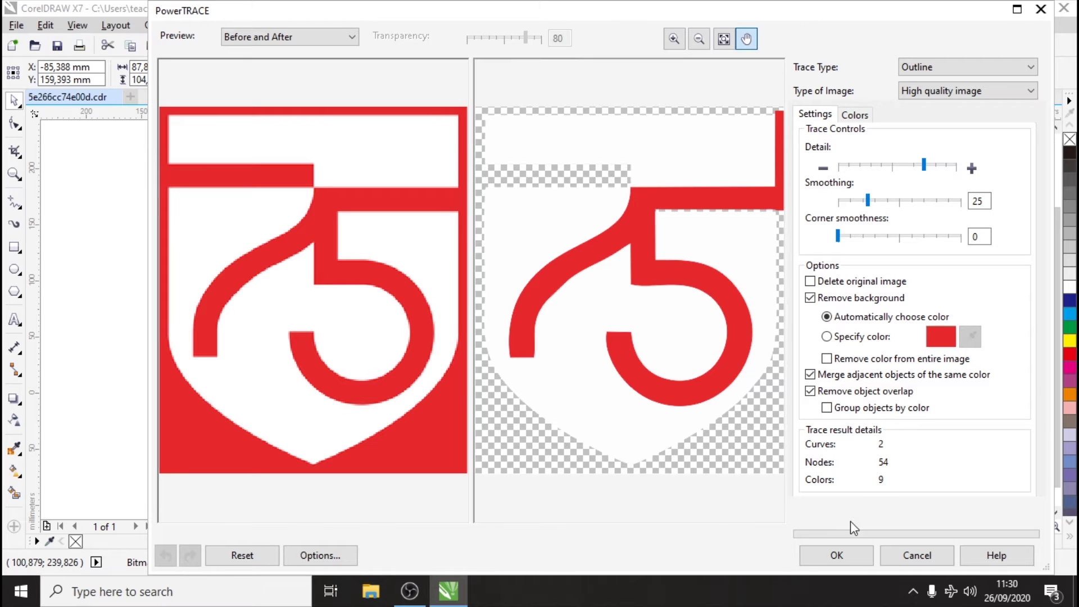
left_click(841, 560)
left_click(213, 290)
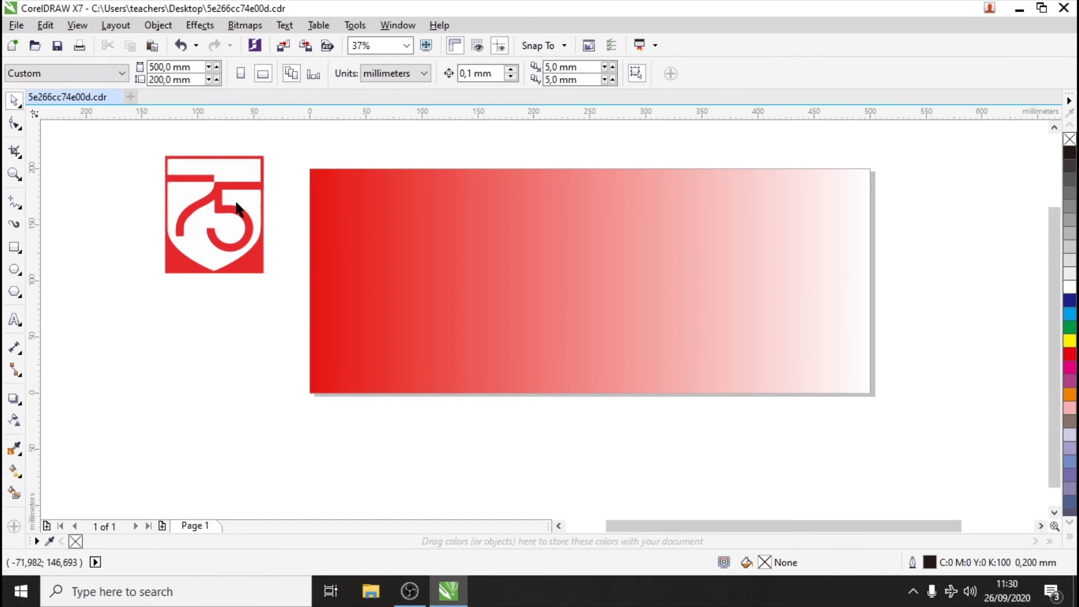
- Try to place the traced 75 shield on the background's red end and ungroup it
left_click_drag(232, 169, 219, 356)
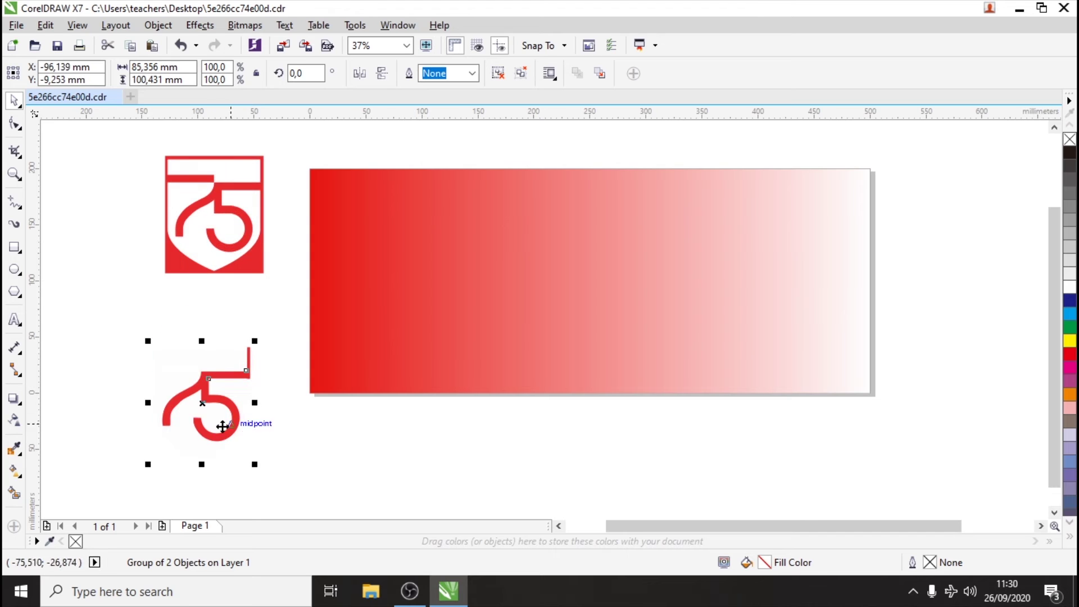
mouse_move(196, 401)
left_mouse_down()
mouse_move(403, 302)
mouse_move(395, 242)
left_mouse_up()
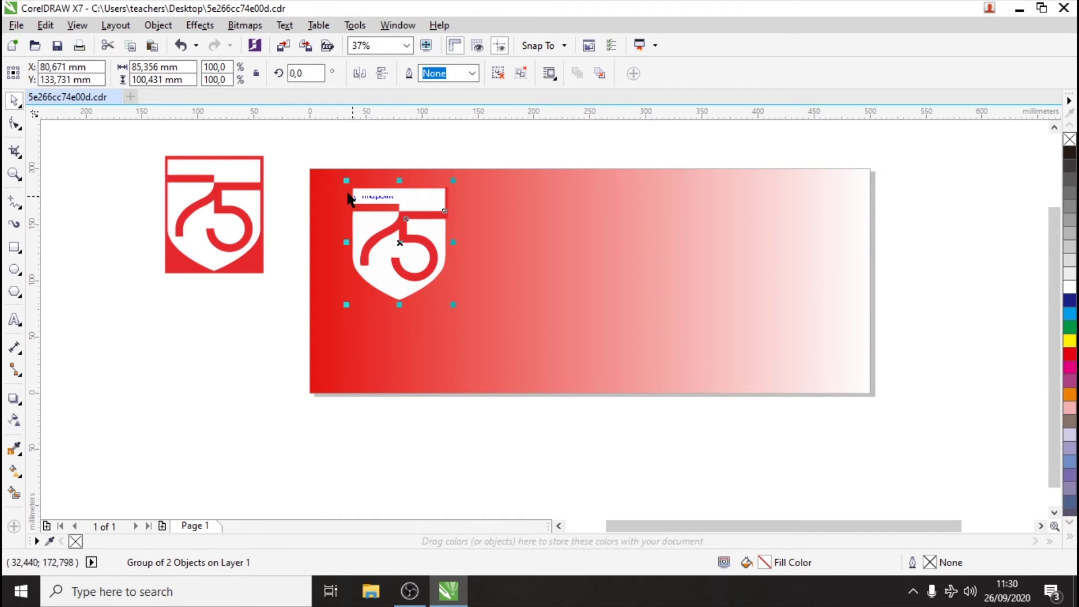
left_click(366, 146)
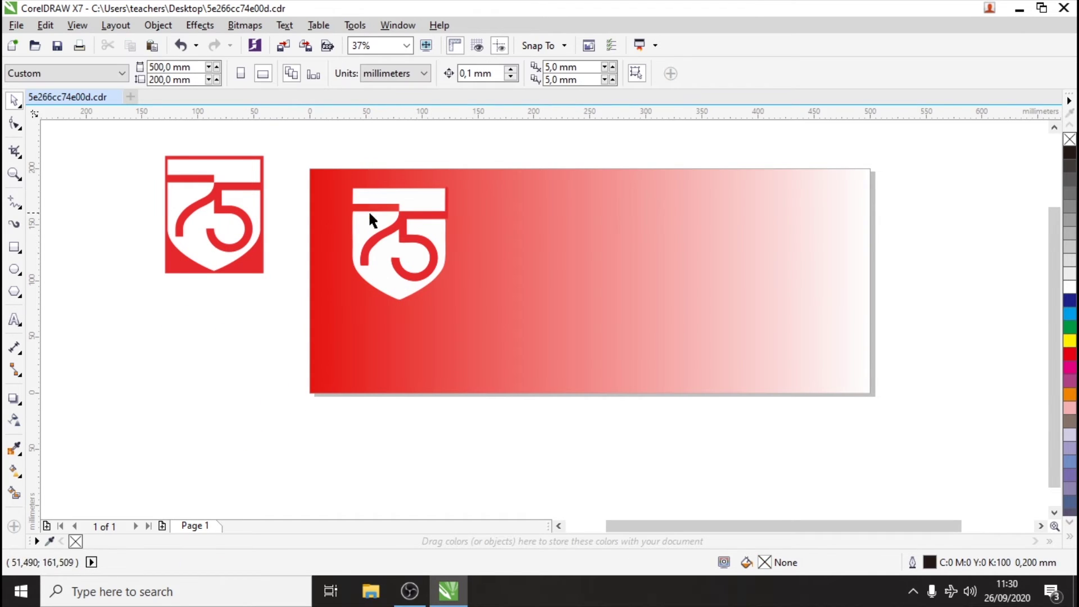
left_click(393, 201)
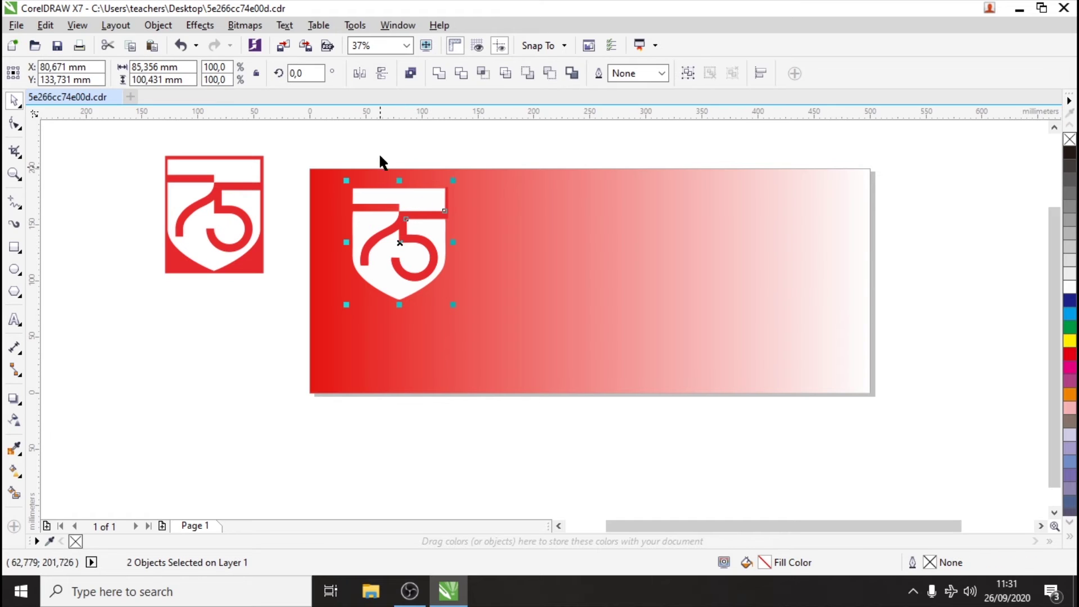
left_click(315, 160)
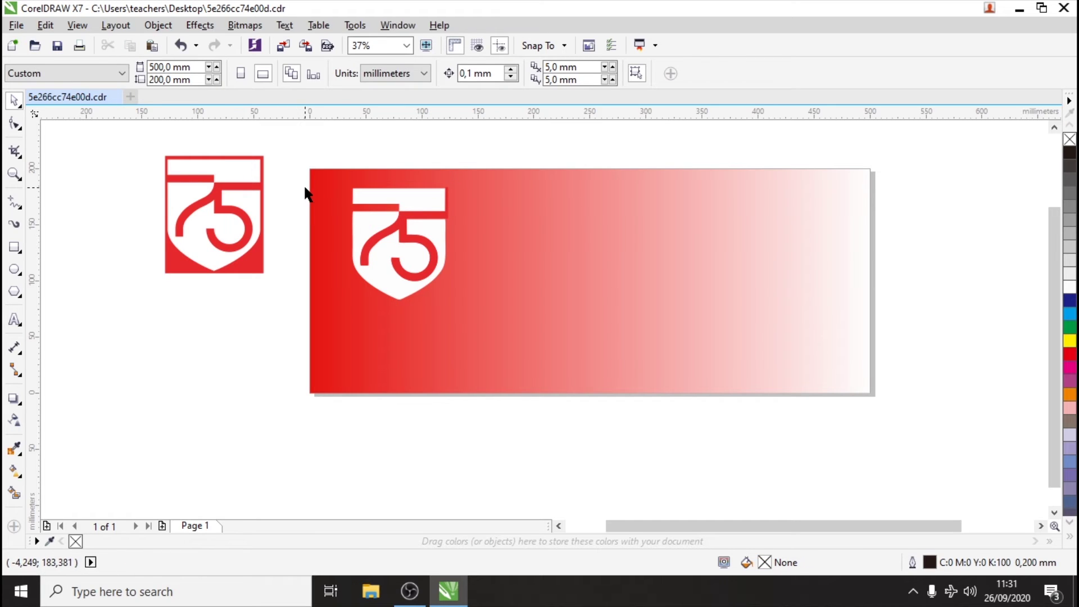
- Undo the ungrouping and the moves of the traced 75 shield
key("ctrl+z")
key("ctrl+z")
left_click(237, 152)
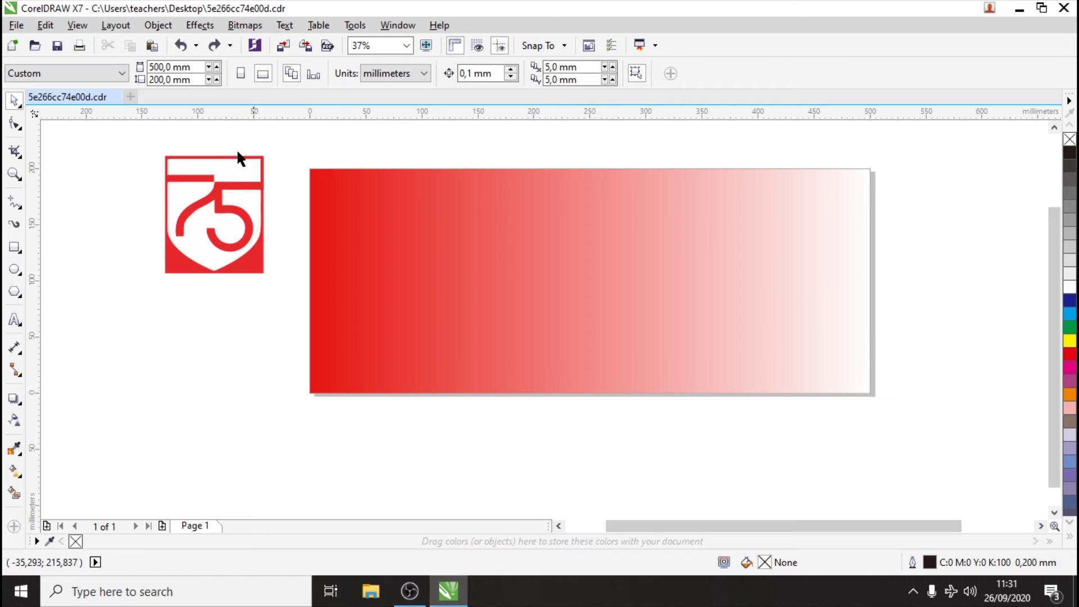
- Move the traced 75 shield onto the background's red end and the original bitmap farther away from the page
left_click(232, 169)
left_click_drag(237, 169, 392, 186)
left_click_drag(232, 174, 158, 162)
left_click(343, 192)
left_click(348, 158)
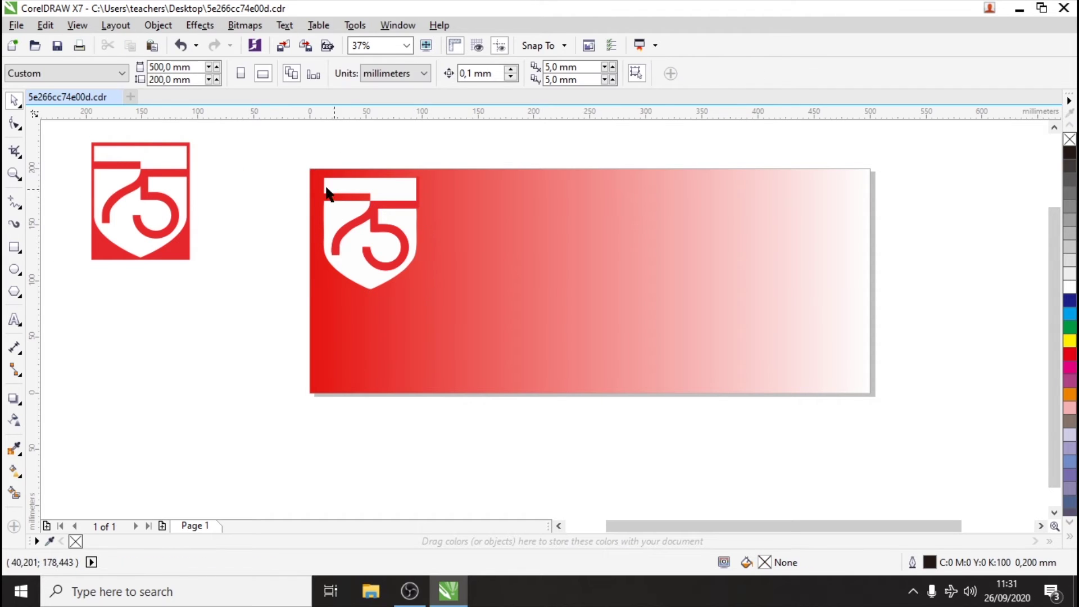
- Ungroup the traced 75 shield and delete its solid red 75 curve, leaving only the white shield
left_click(120, 157)
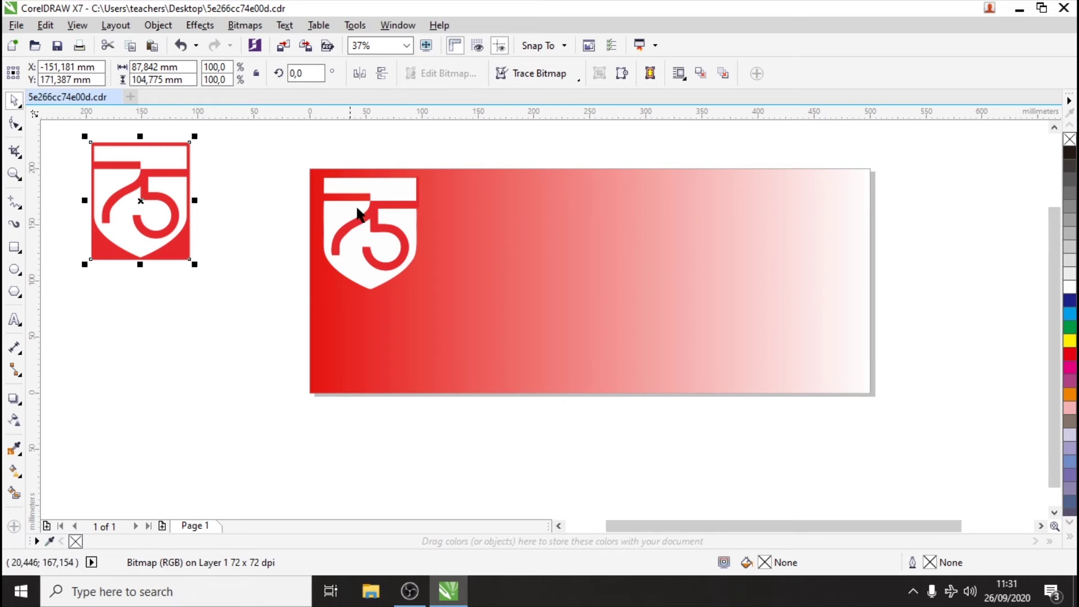
left_click(413, 208)
scroll(410, 208, "up", 2)
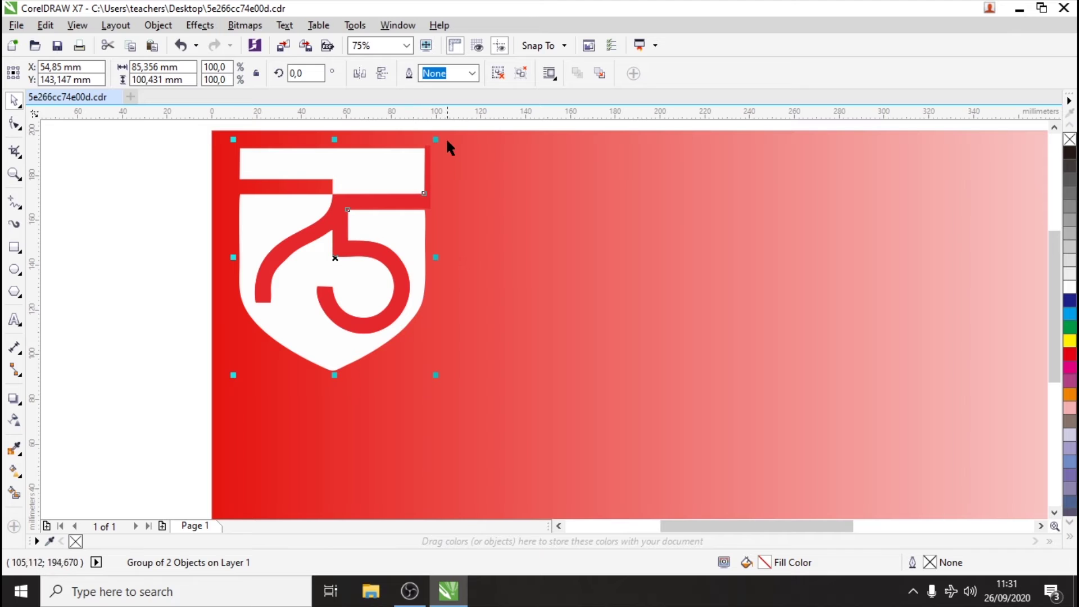
key("ctrl+u")
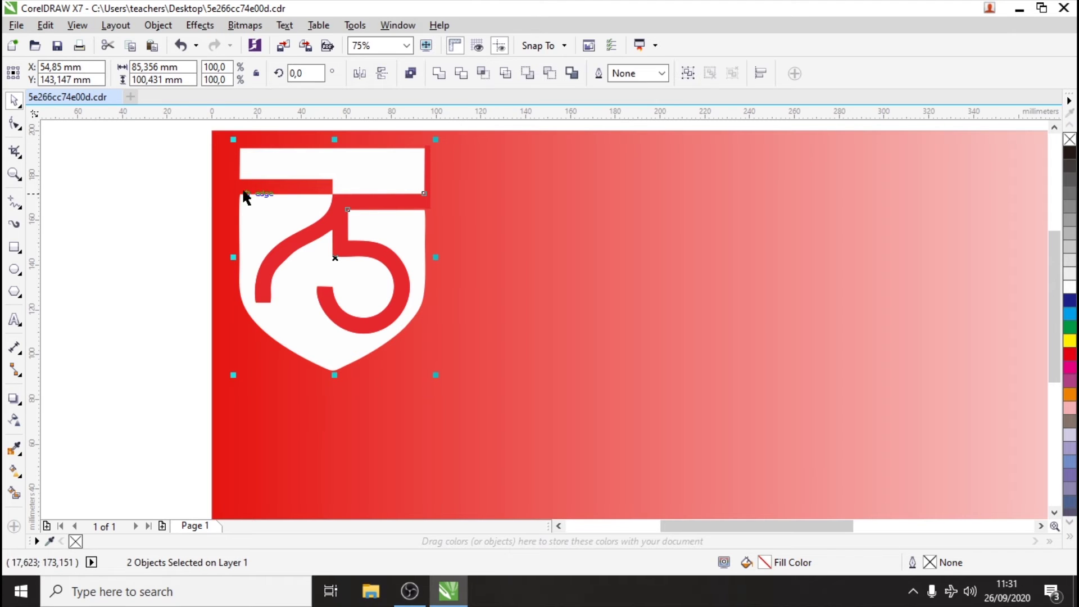
left_click(207, 181)
scroll(308, 153, "up", 1)
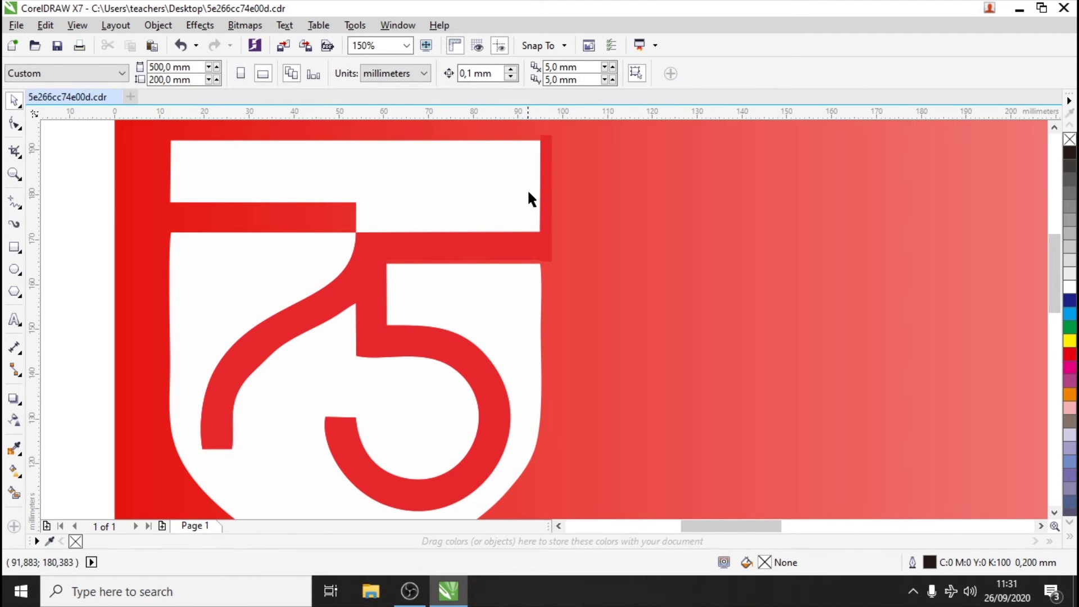
left_click_drag(543, 142, 932, 152)
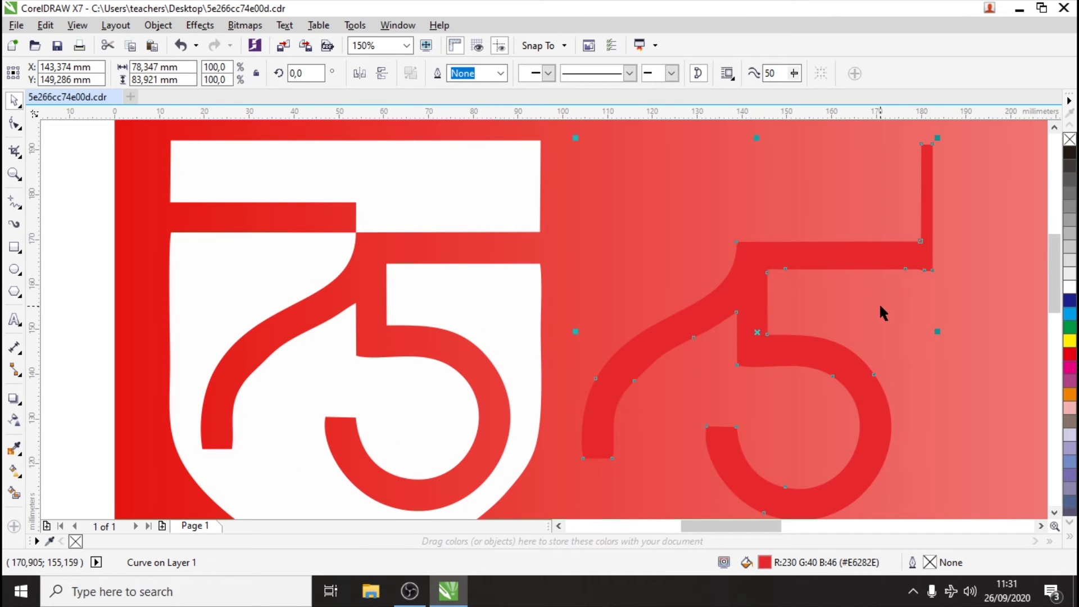
key("Delete")
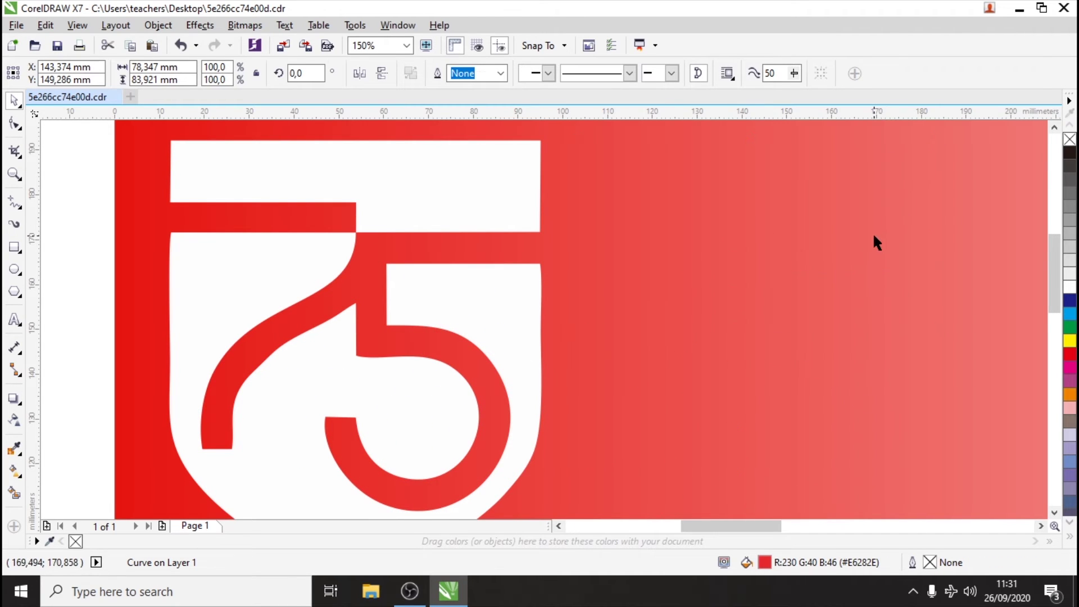
- Try the white 75 shield on the background's light end and return it to the red end
left_click(321, 226)
left_click(282, 188)
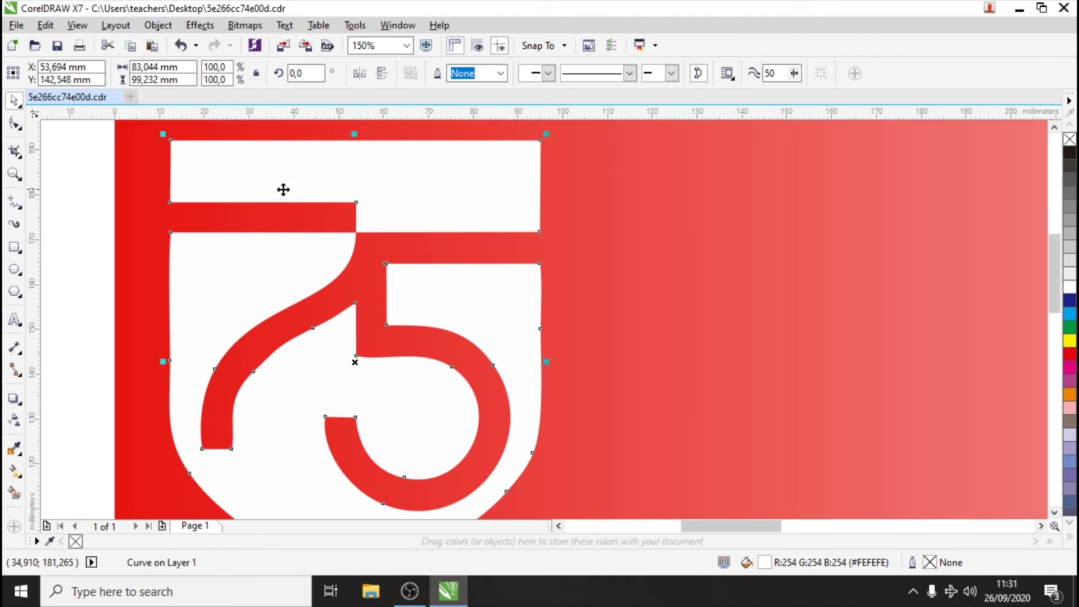
scroll(354, 233, "down", 2)
key("Escape")
scroll(305, 207, "down", 3)
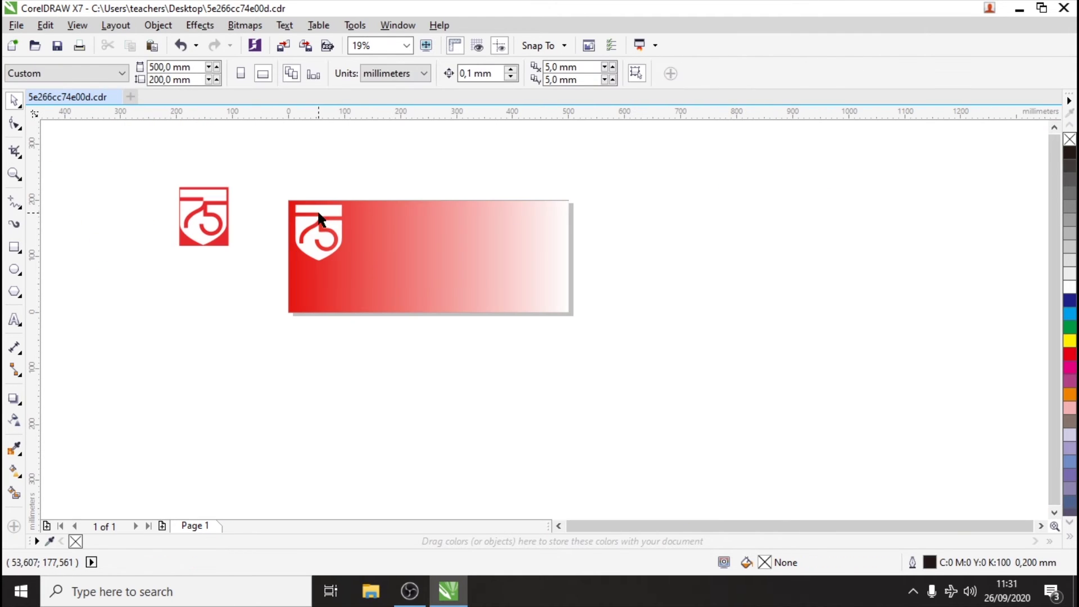
left_click_drag(305, 206, 518, 222)
left_click(581, 287)
scroll(538, 238, "up", 2)
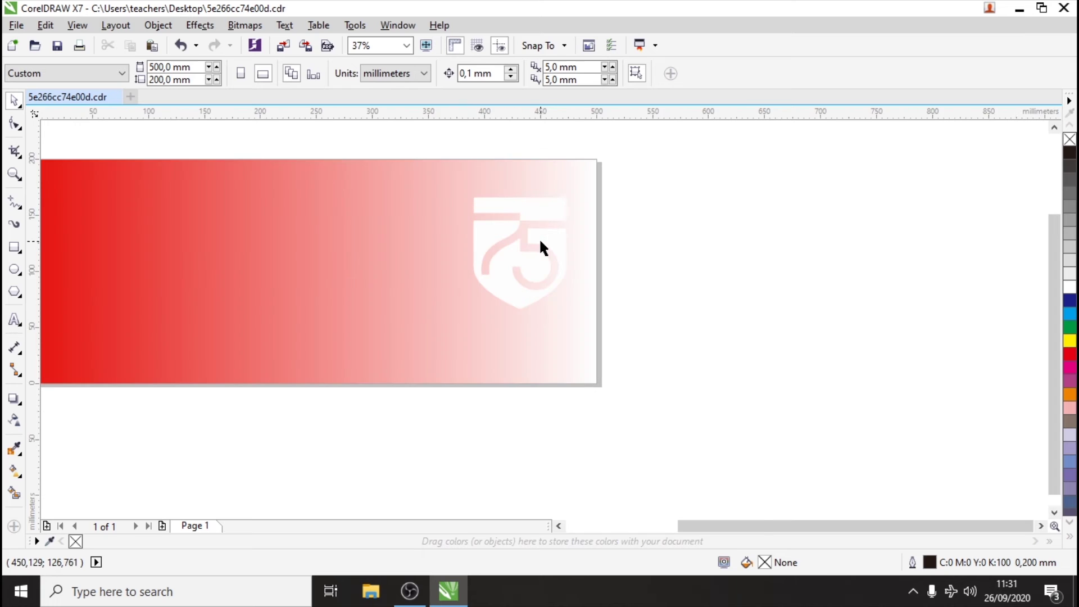
scroll(539, 237, "down", 2)
left_click_drag(525, 225, 327, 214)
left_click(332, 167)
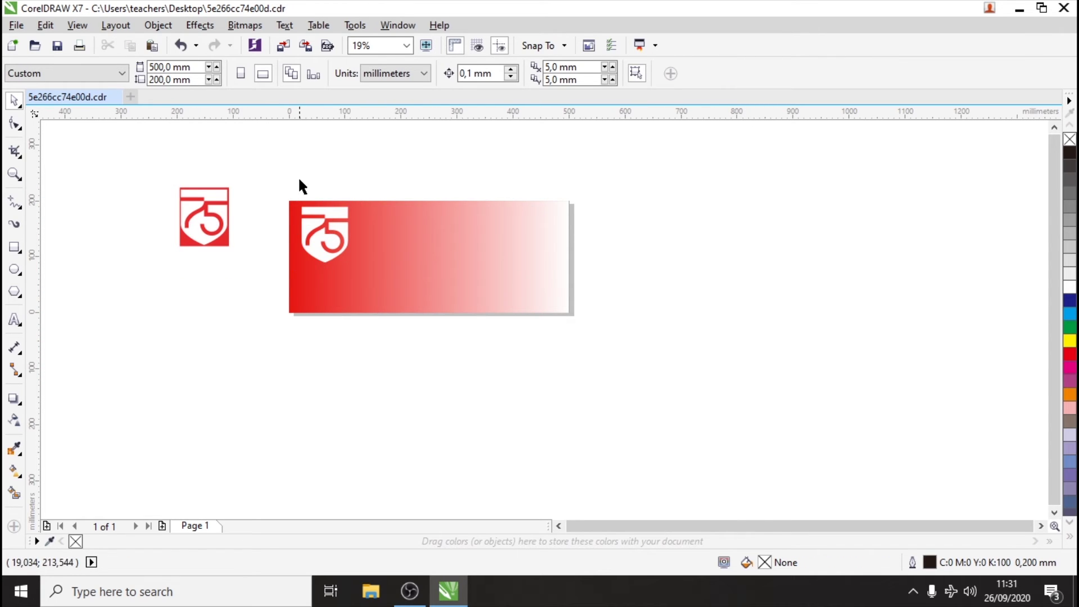
- Delete the original 75 bitmap and scale the white shield to about 37 × 44 mm in the banner's upper-left corner
left_click_drag(134, 163, 253, 274)
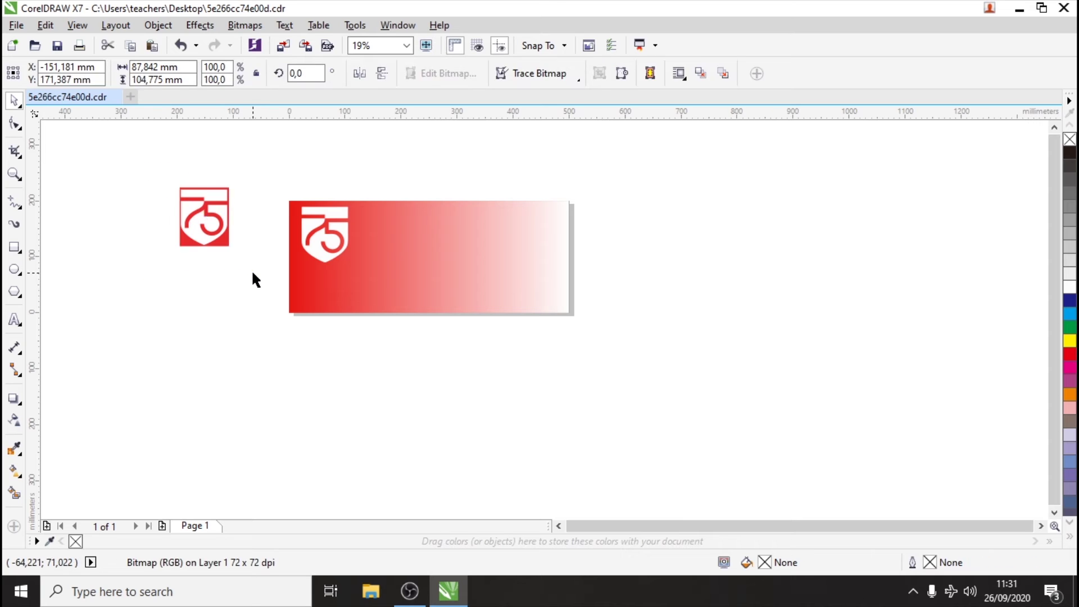
key("Delete")
left_click_drag(268, 186, 357, 281)
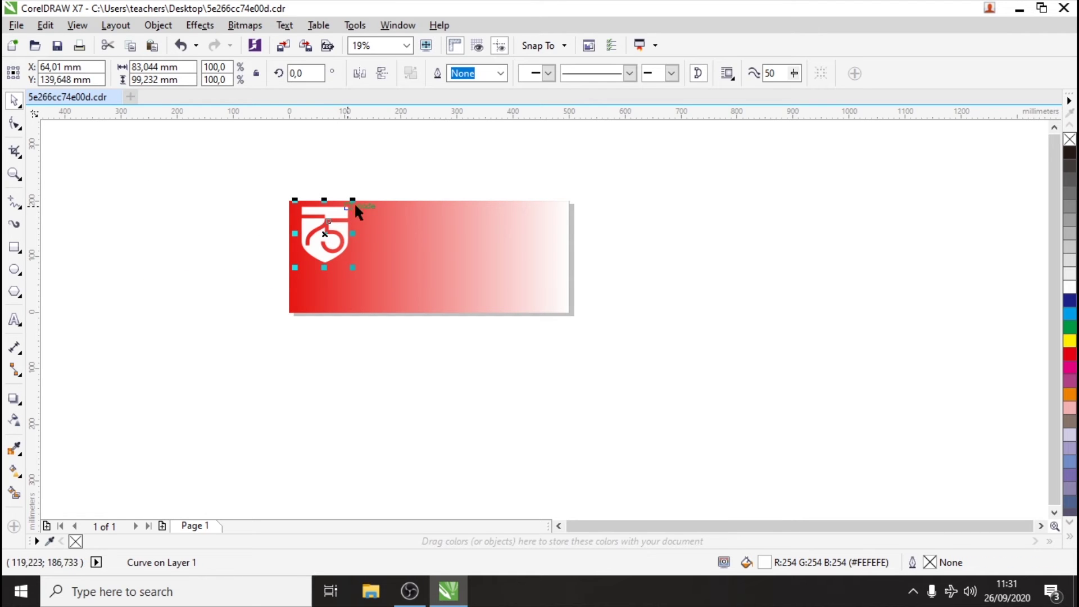
left_click_drag(354, 202, 305, 195)
key("Escape")
scroll(332, 223, "up", 2)
left_click(153, 270)
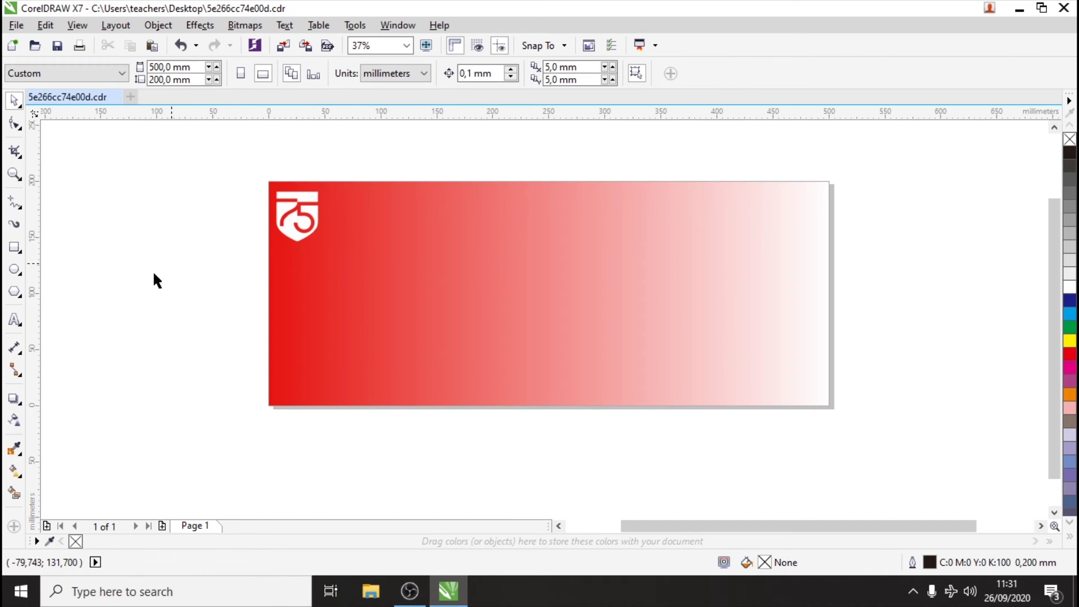
- Apply a drop shadow to the white 75 shield with direction 356, opacity 50 and feather 15
left_click(13, 399)
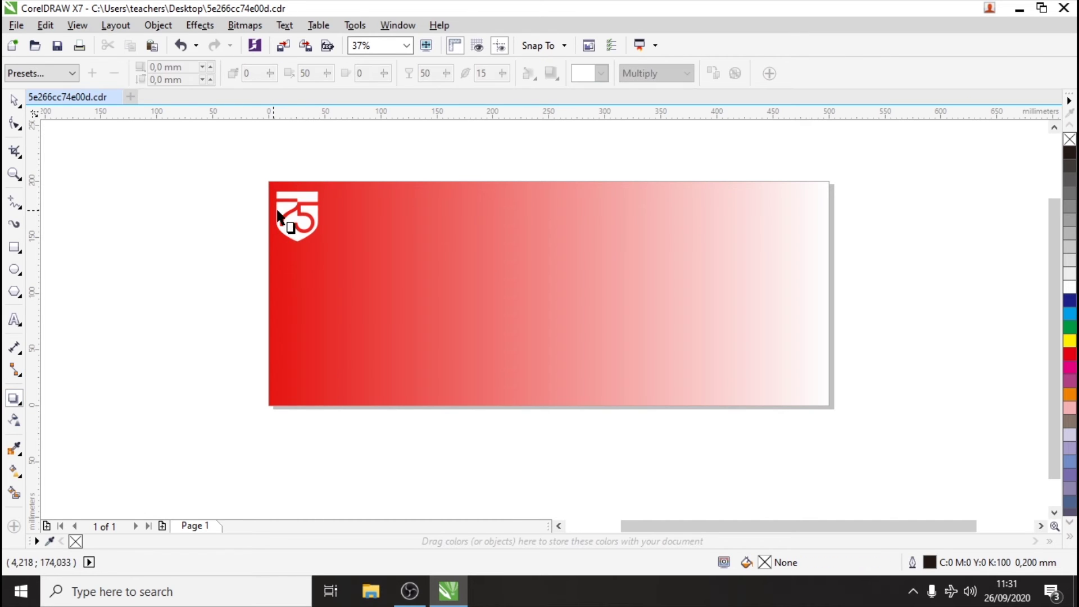
left_click(304, 224)
left_click(294, 217)
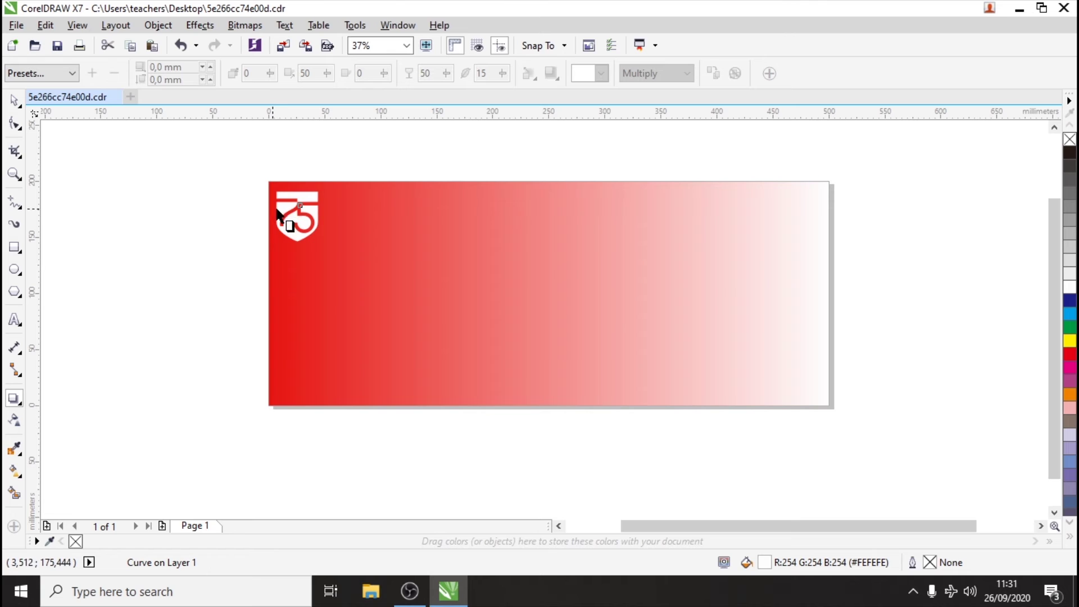
left_click_drag(278, 214, 319, 219)
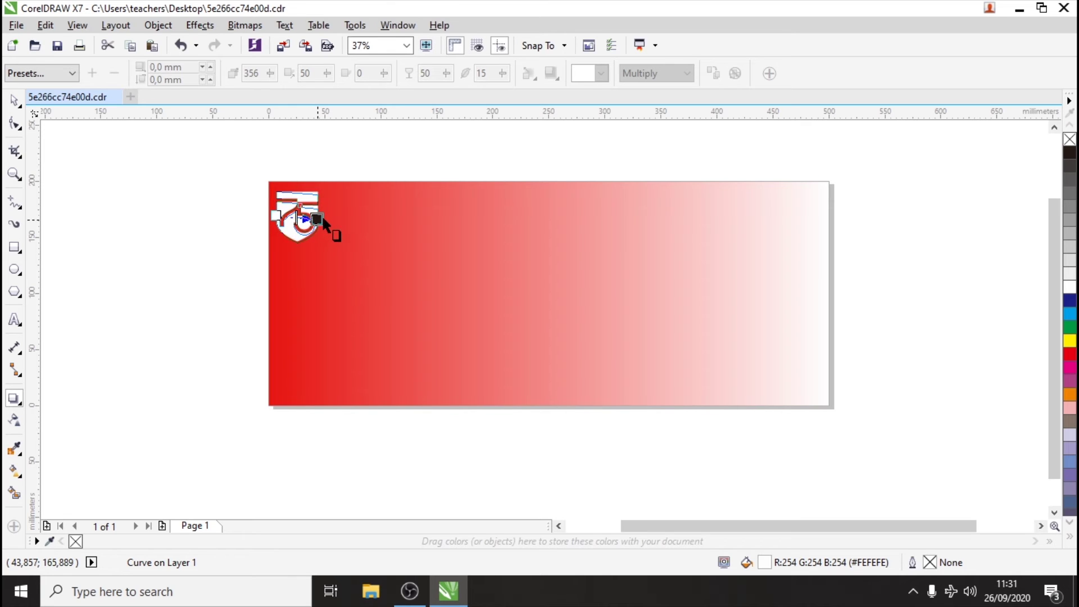
key("space")
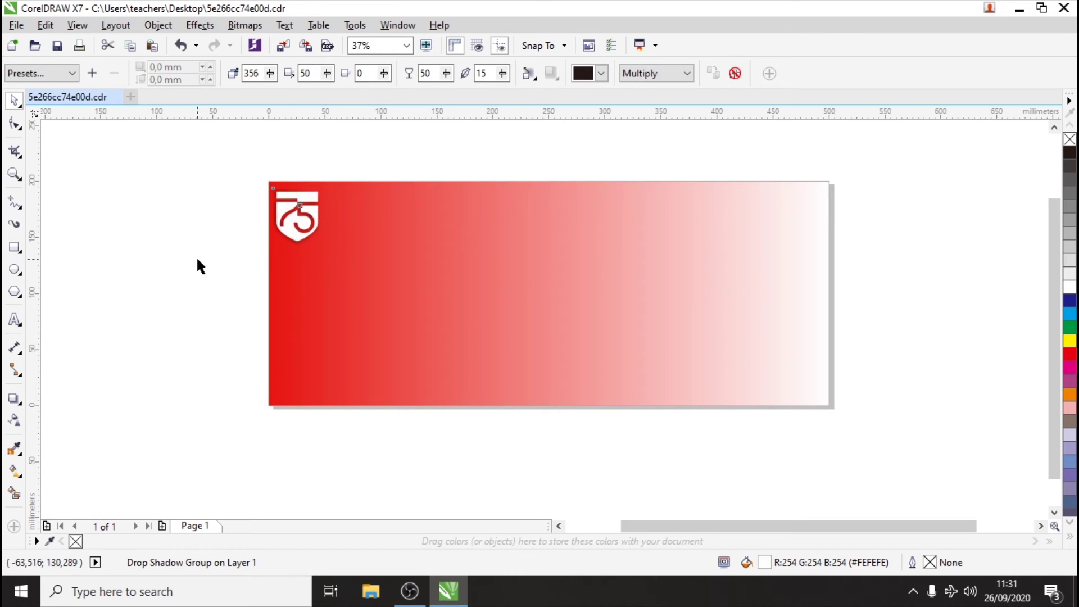
left_click(197, 256)
- Add the artistic text "MEMPERINGATI HUT RI" with "KE 75" on a second line and place it beside the shield
left_click(15, 320)
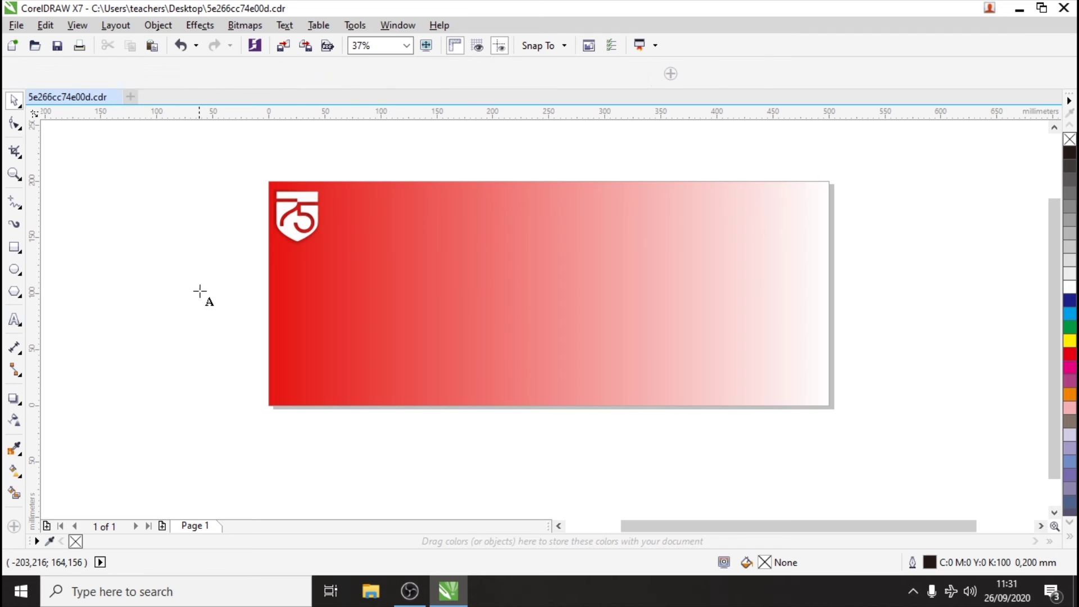
left_click(207, 280)
type("MEMPERINGATI HUT RI")
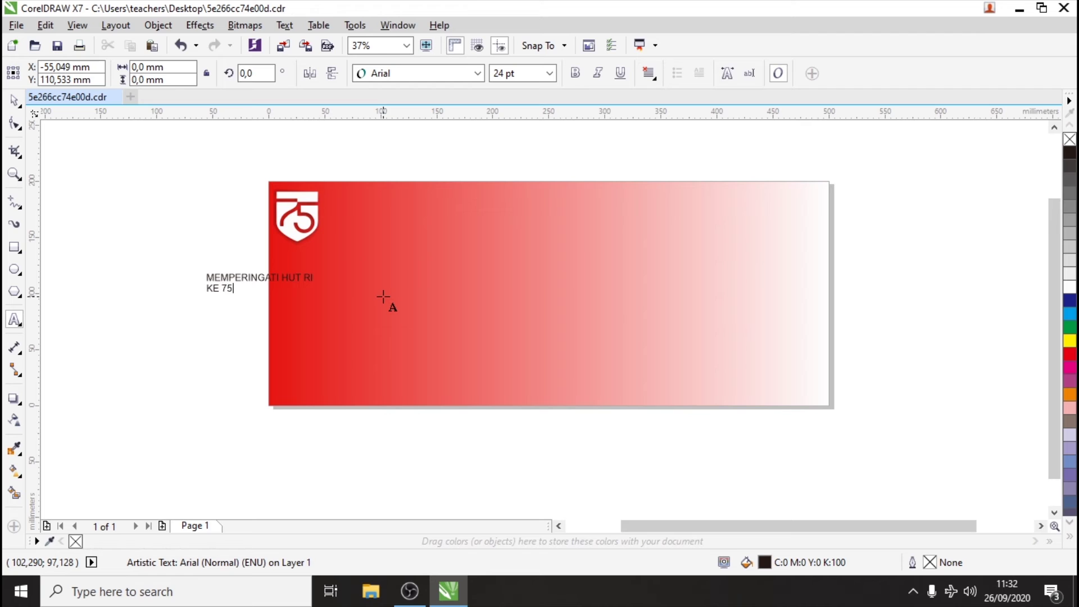
key("ctrl+space")
left_click_drag(273, 282, 404, 211)
- Change the text beside the shield to the Abingdon font and enlarge it to about 40 pt
left_click(418, 74)
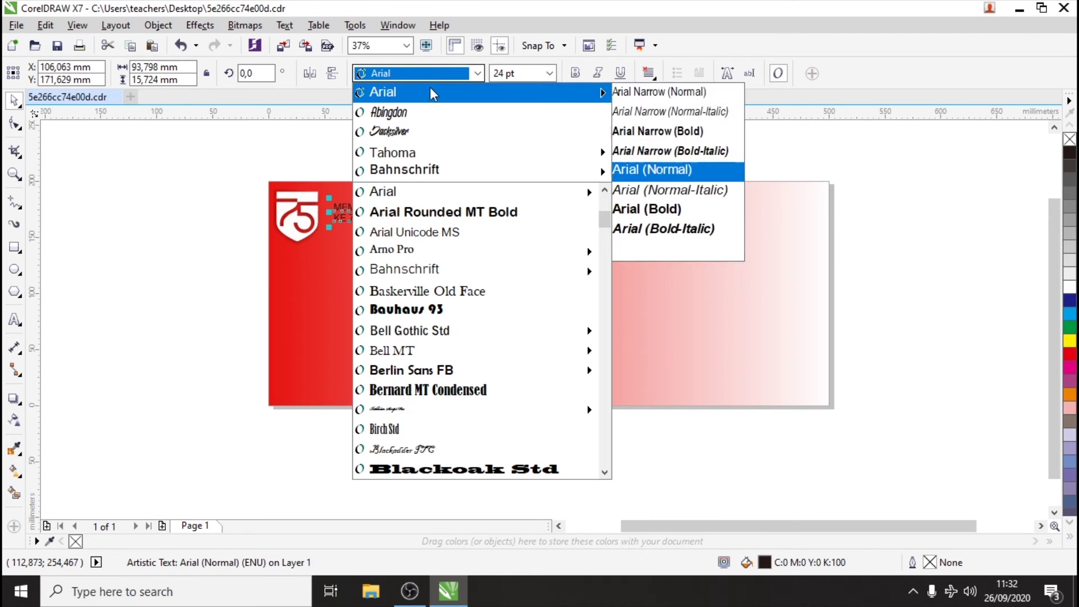
left_click(424, 105)
left_click_drag(409, 198, 453, 185)
- Replace the banner text with "Memperingati Hari Kemerdekaan" and "Republik Indonesia ke-75" on two lines
double_click(419, 193)
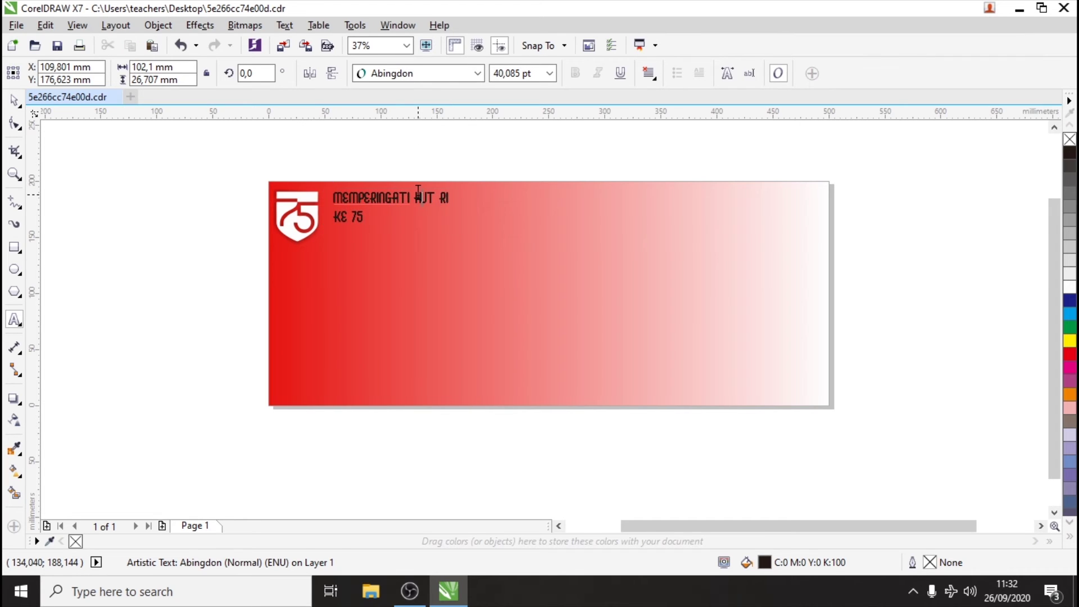
key("ctrl+a")
type("Mem")
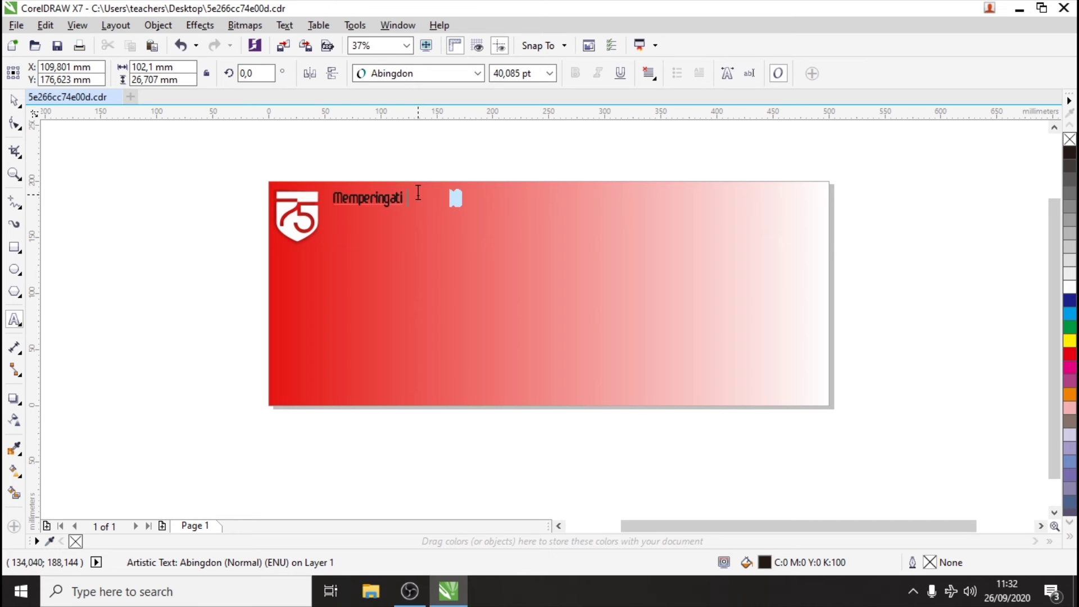
type("peringati Hari Kemerdekaan")
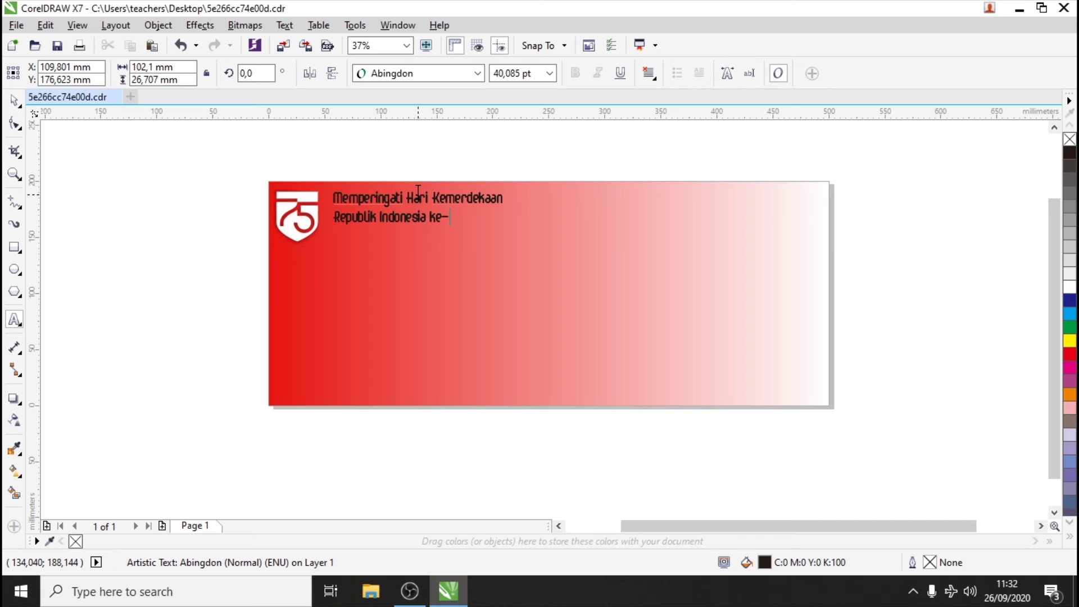
key("ctrl+space")
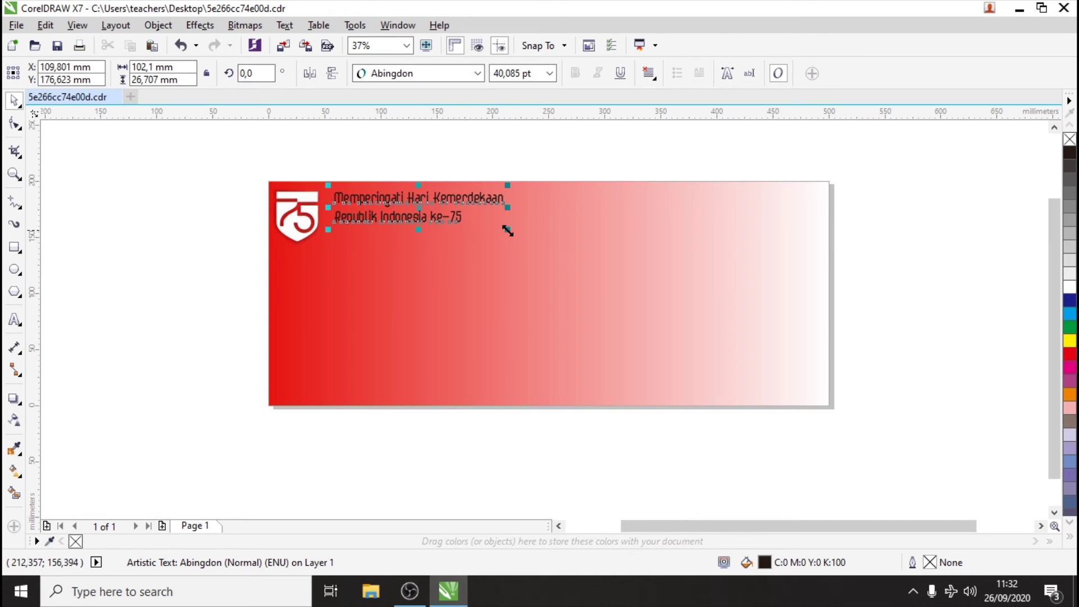
- Tighten the headline's line spacing and place it closer to the shield with a white fill
key("F10")
left_click_drag(329, 231, 336, 216)
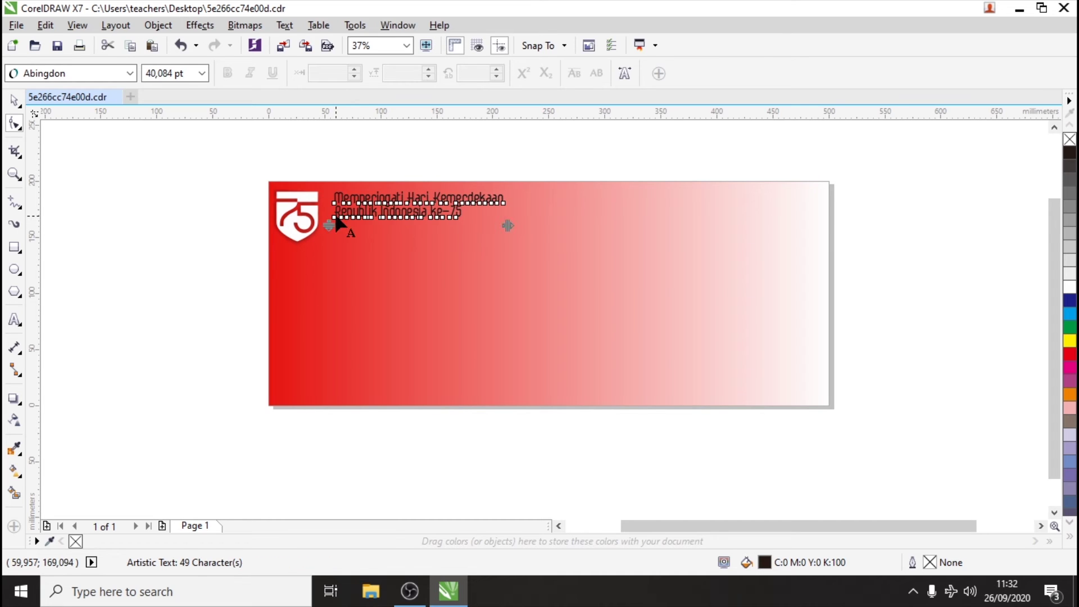
key("space")
left_click_drag(430, 188, 422, 195)
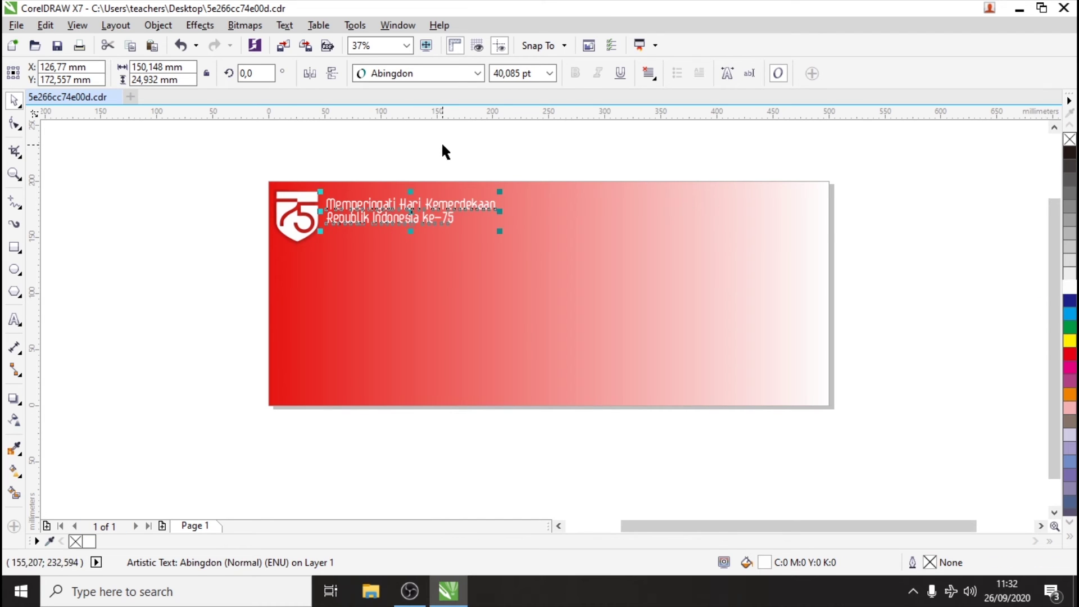
- Enlarge the white headline proportionally so its two lines nearly match the shield's height, and align it beside the shield
scroll(352, 171, "up", 2)
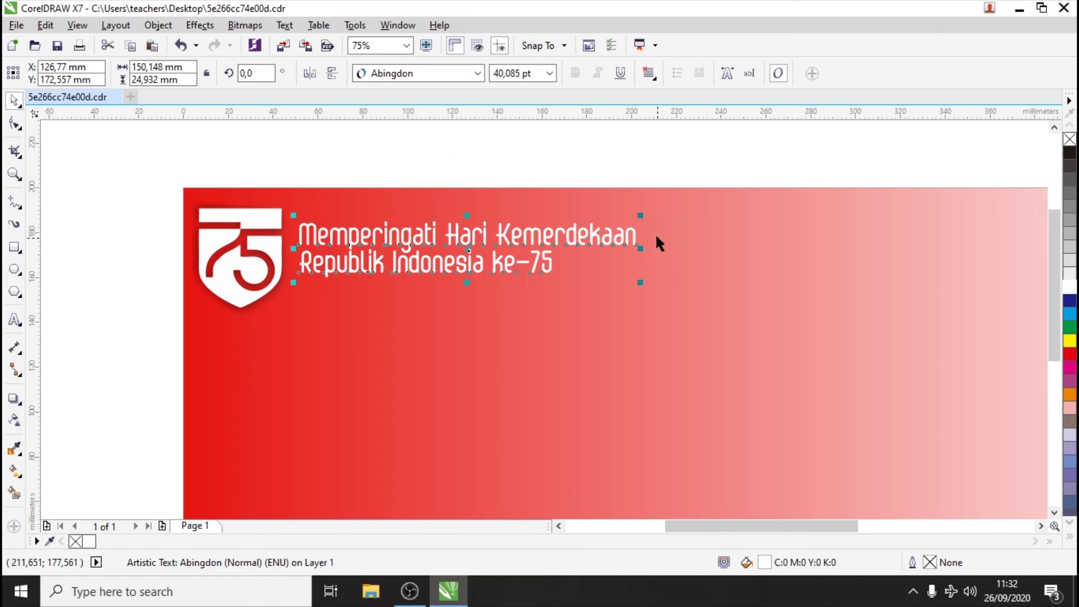
left_click_drag(641, 281, 858, 354)
left_click_drag(589, 248, 586, 235)
left_click(566, 167)
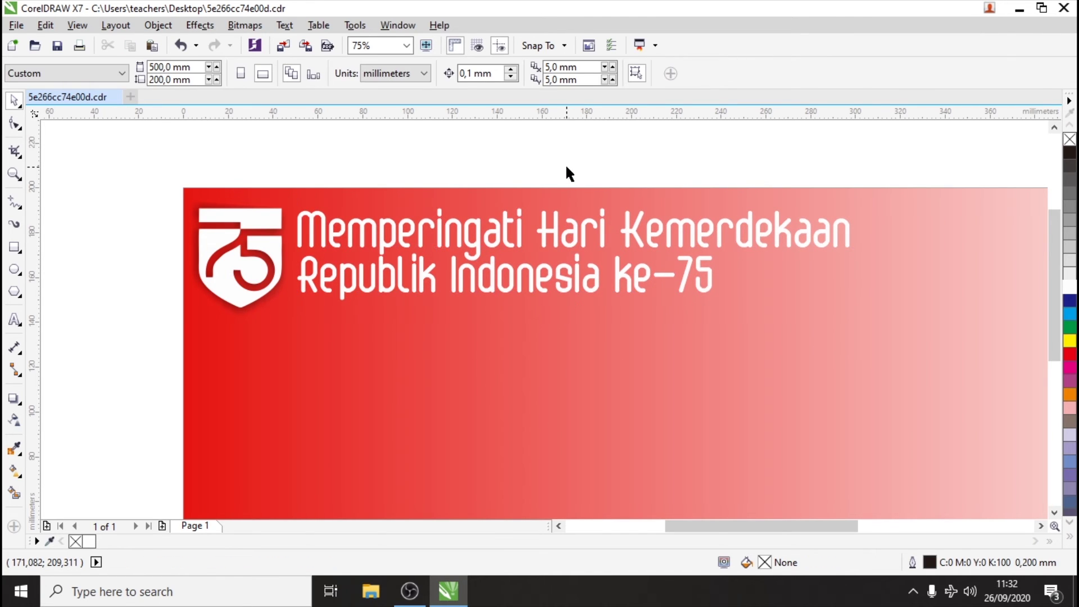
left_click(247, 223)
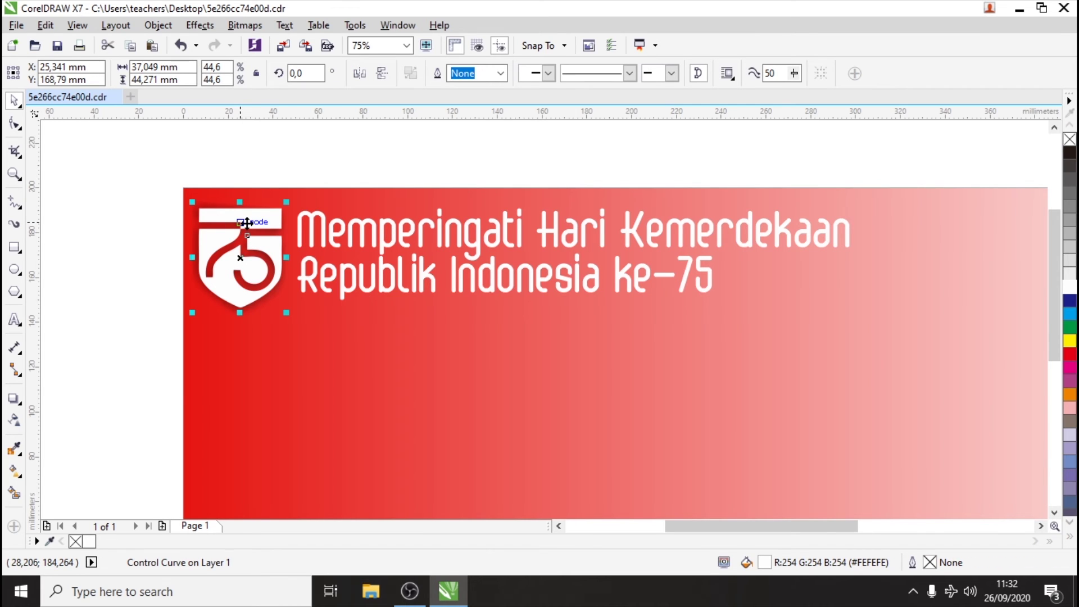
left_click(282, 164)
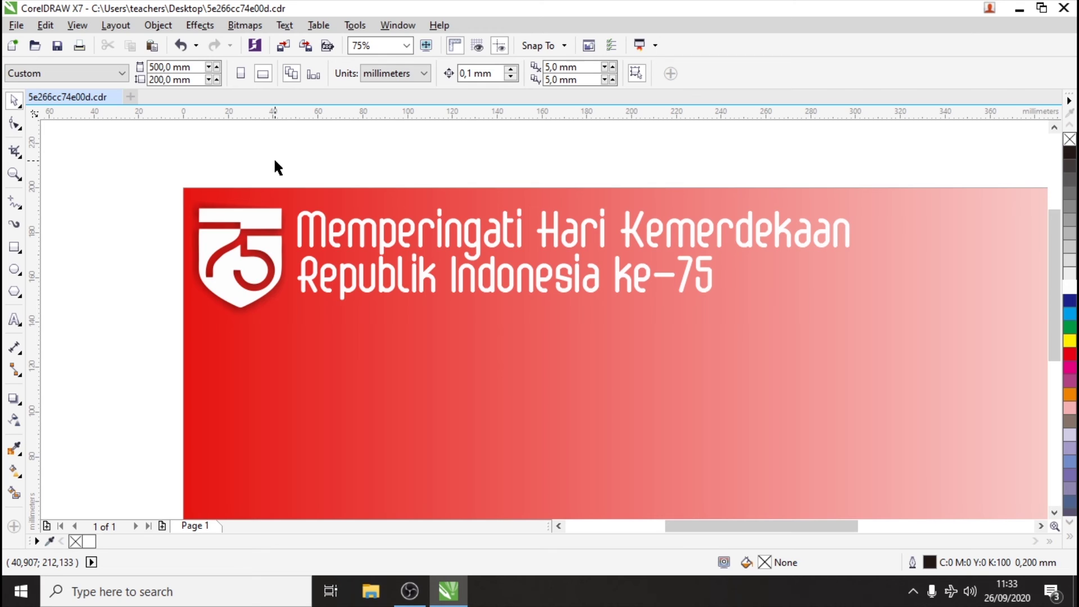
- Bring the 75 Indonesia Maju logo image file into the drawing, beside the banner's upper-left corner
scroll(437, 275, "down", 5)
scroll(408, 283, "up", 2)
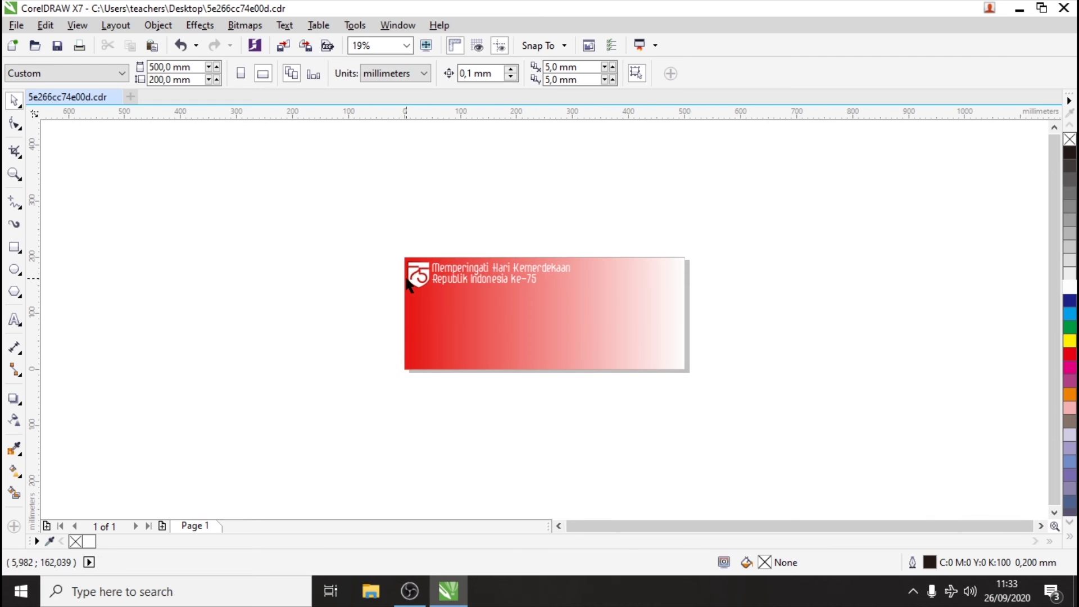
left_click(448, 591)
left_click_drag(229, 486, 398, 232)
scroll(336, 254, "up", 9)
scroll(336, 254, "down", 3)
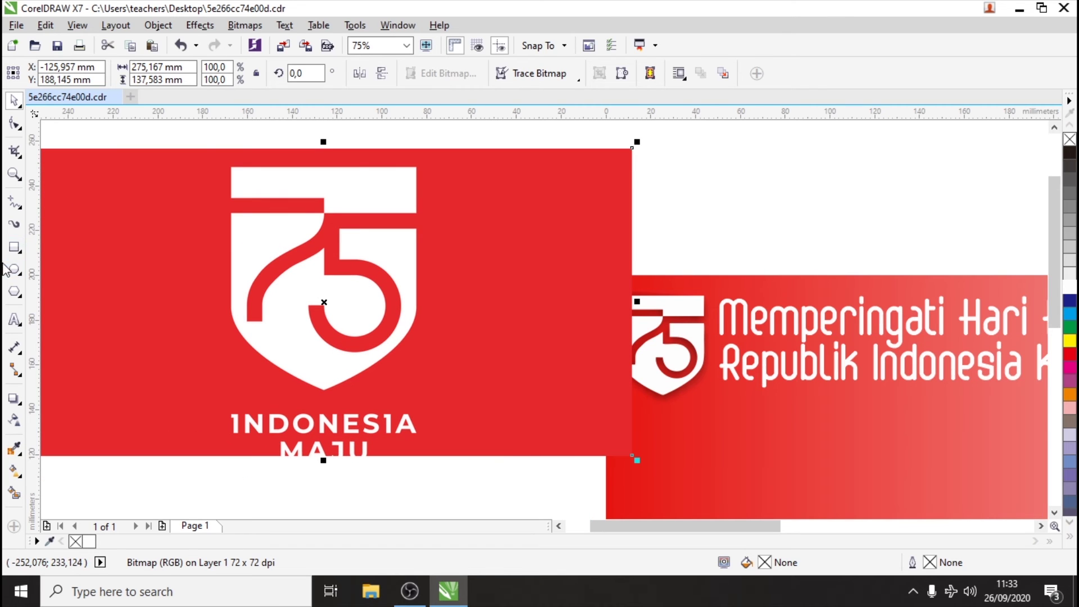
- Draw a rectangle about 92 × 108 mm around the bitmap's 75 shield and intersect it with the bitmap
left_click(15, 247)
left_click_drag(221, 157, 427, 398)
left_click(13, 100)
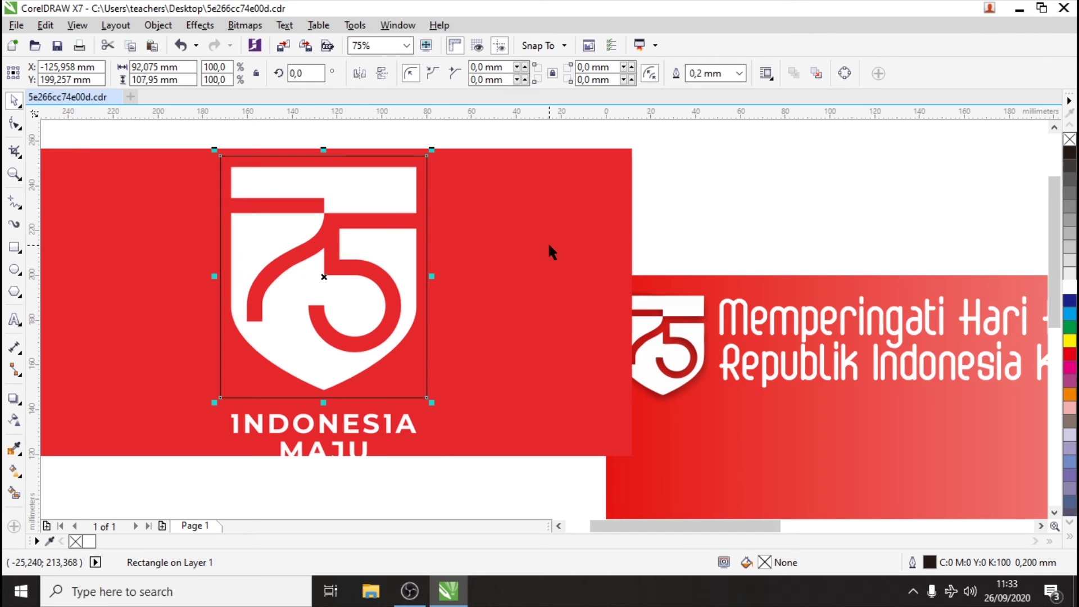
left_click(556, 214, "shift")
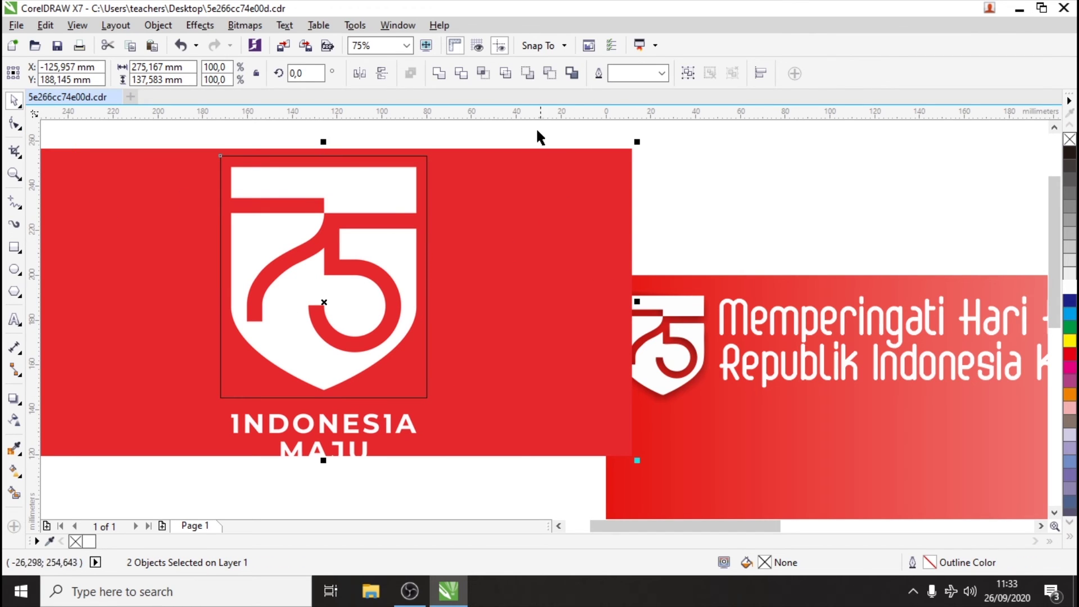
left_click(482, 74)
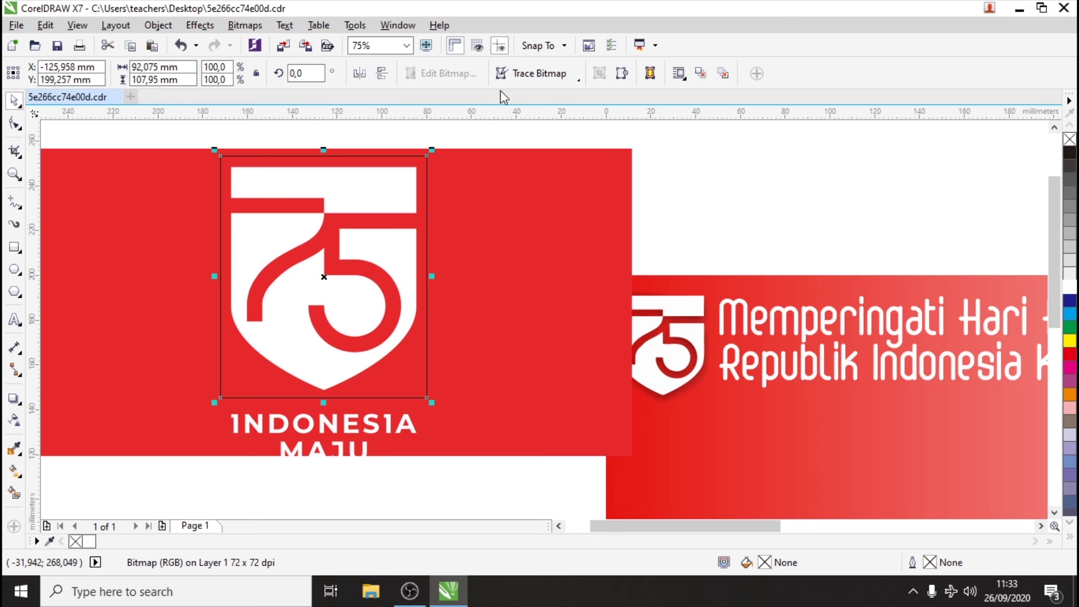
- Delete the original logo bitmap and the cropping rectangle, leaving only the cropped 75 shield bitmap beside the banner
left_click(489, 141)
left_click(498, 179)
key("Delete")
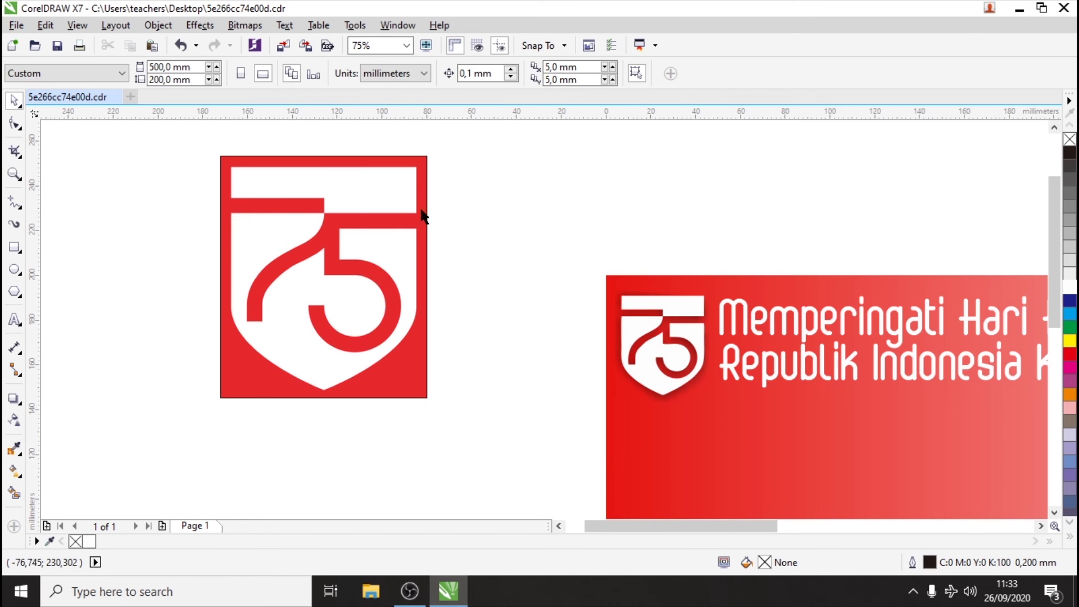
left_click_drag(422, 212, 250, 268)
key("ctrl+z")
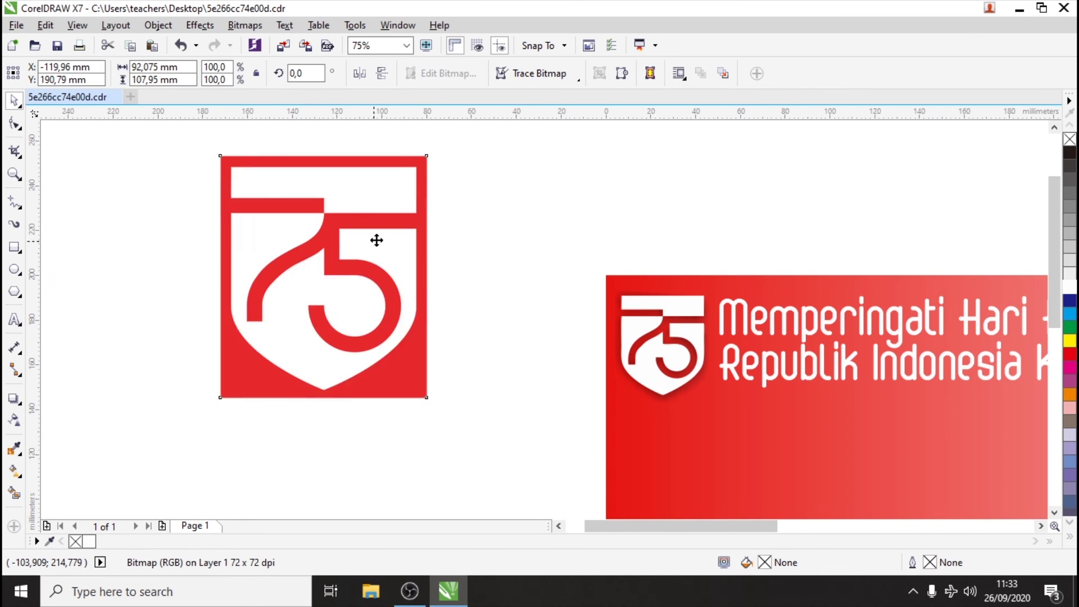
left_click(539, 73)
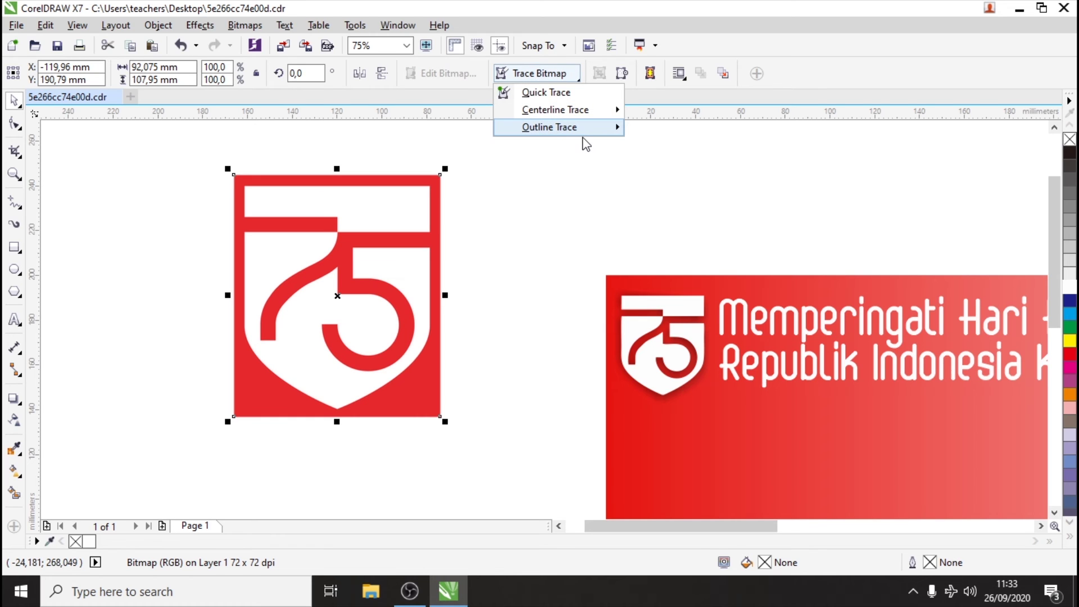
mouse_move(585, 135)
left_click(657, 215)
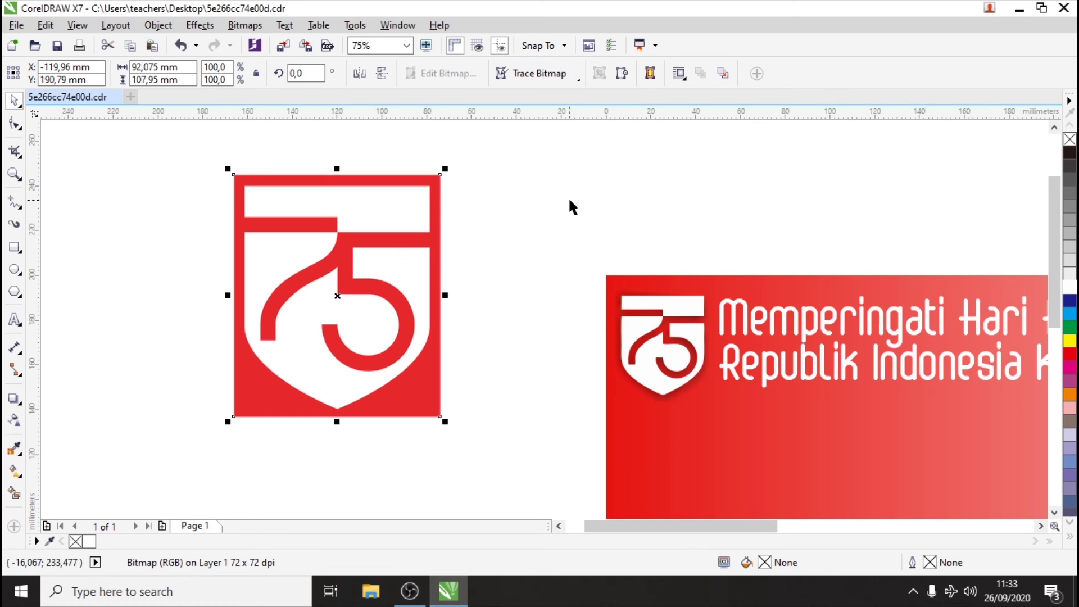
- Move the cropped shield bitmap down next to the banner's left edge
scroll(495, 273, "down", 1)
scroll(495, 269, "up", 1)
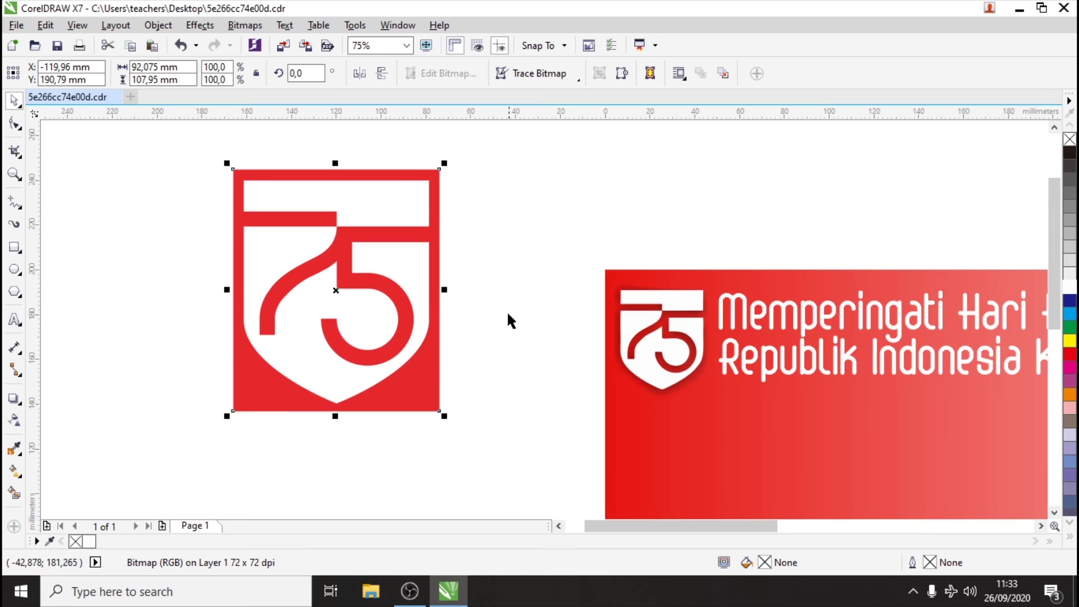
left_click_drag(404, 328, 538, 394)
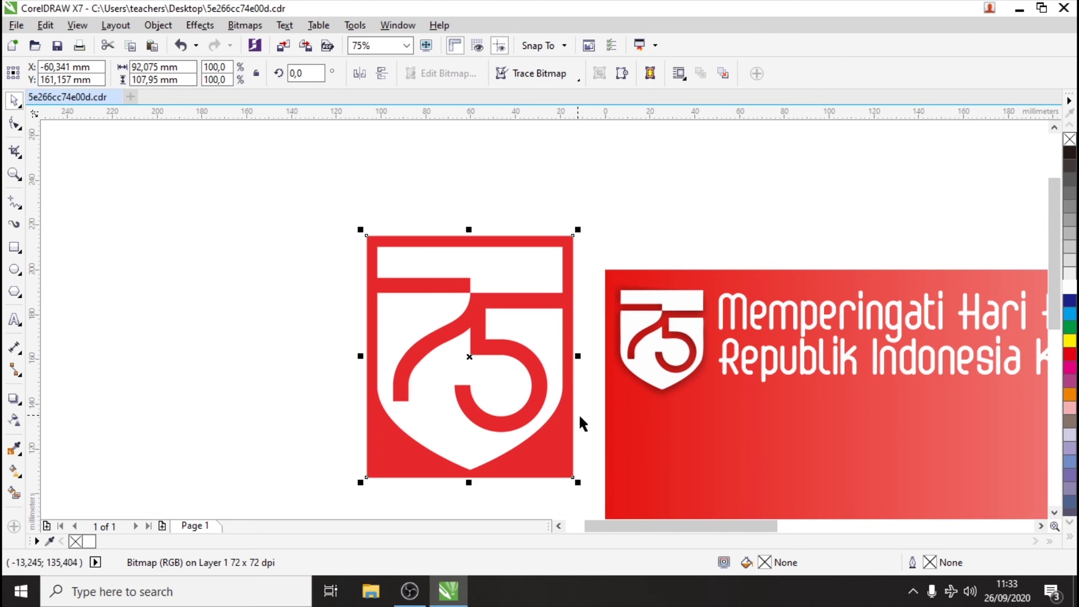
- Examine the drop shadow settings of the white 75 shield on the banner
left_click(646, 373)
left_click(14, 398)
left_click_drag(619, 339, 673, 341)
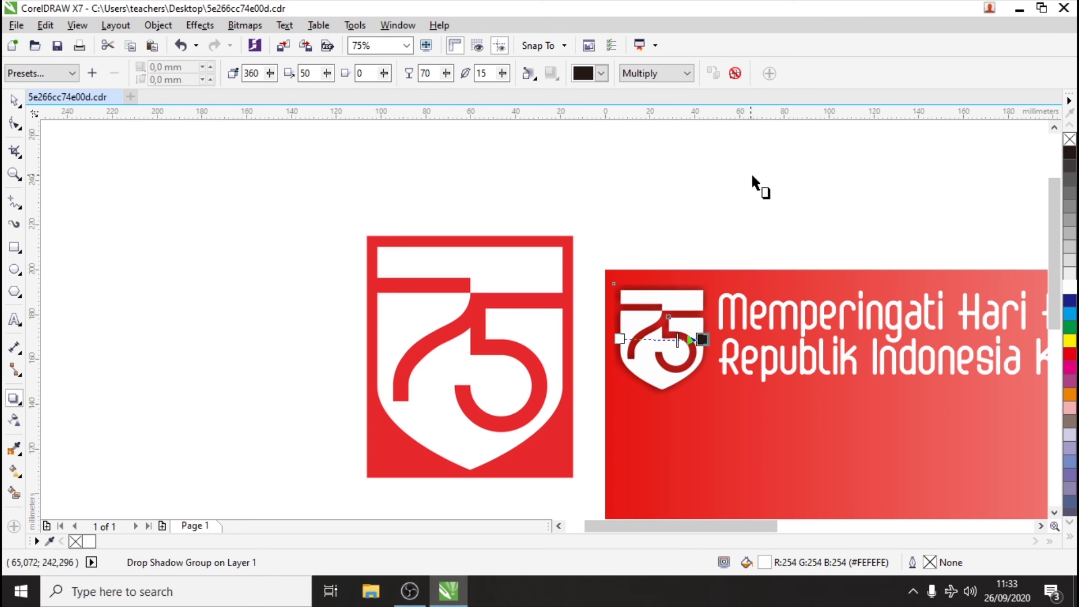
left_click(13, 100)
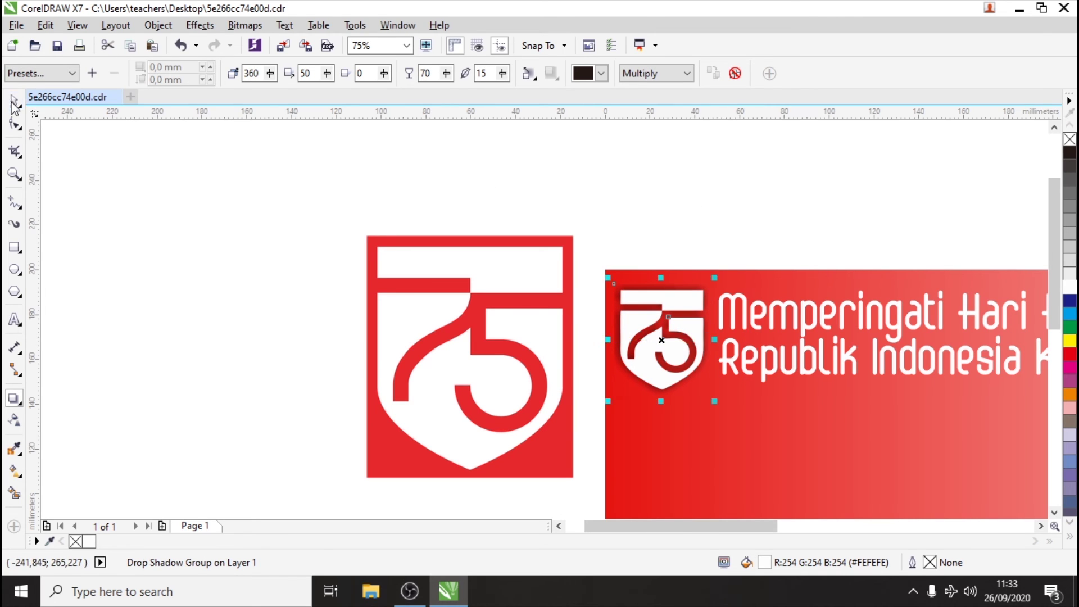
left_click(212, 241)
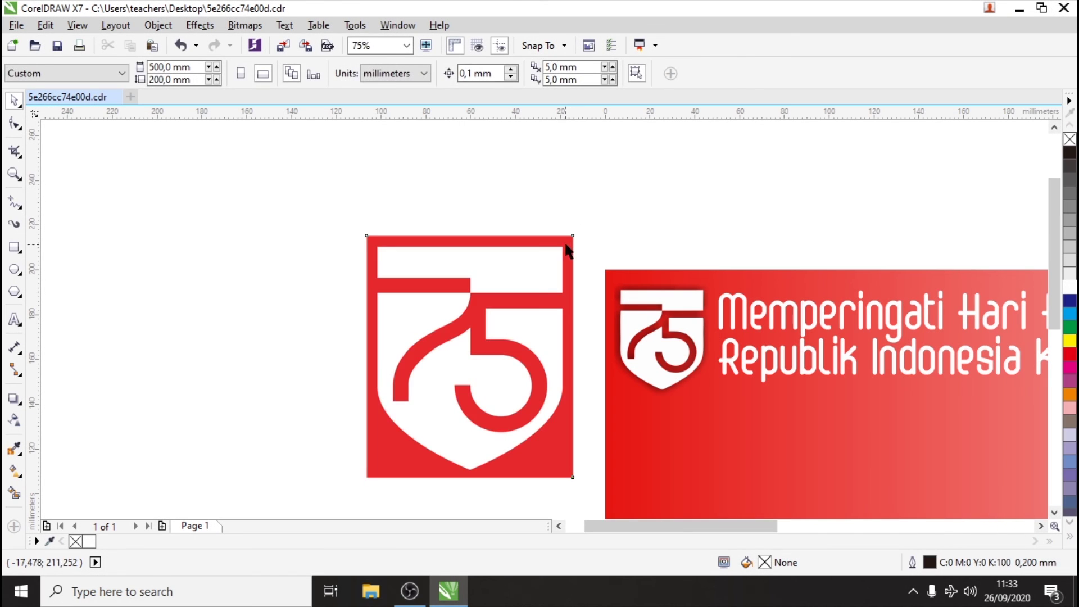
- Shrink the cropped shield bitmap proportionally to about 47.5 × 55.7 mm and place it level with the banner's shield
left_click_drag(568, 243, 530, 310)
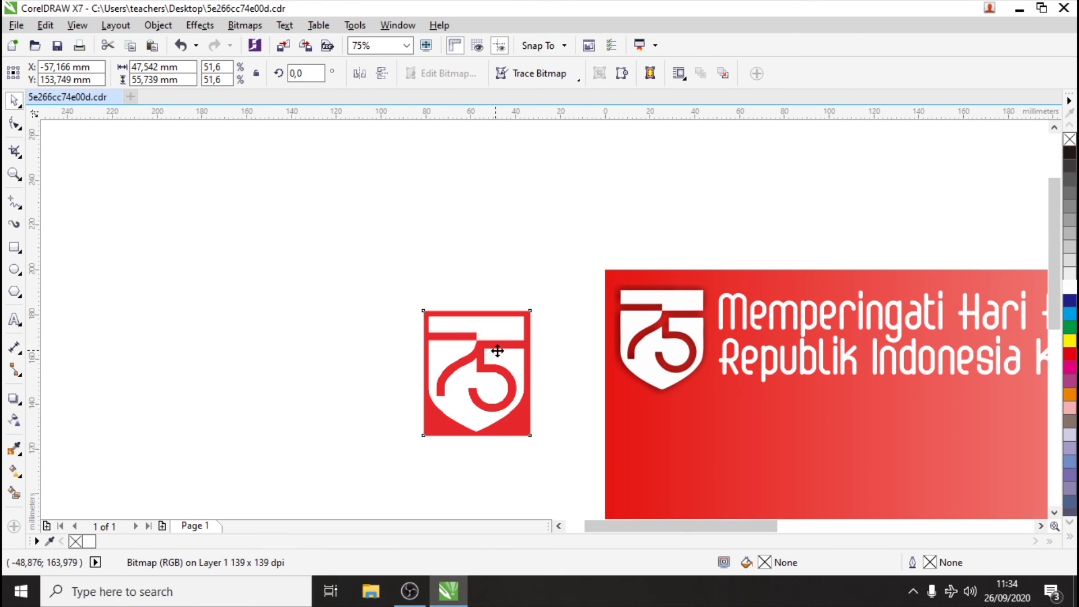
left_click_drag(494, 354, 513, 309)
key("Escape")
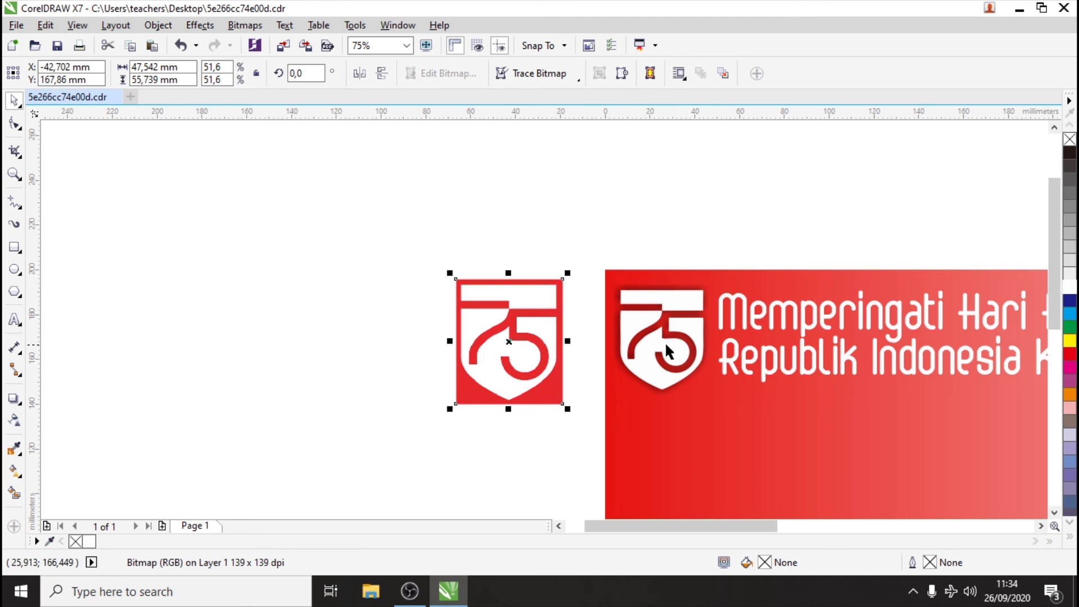
left_click(576, 218)
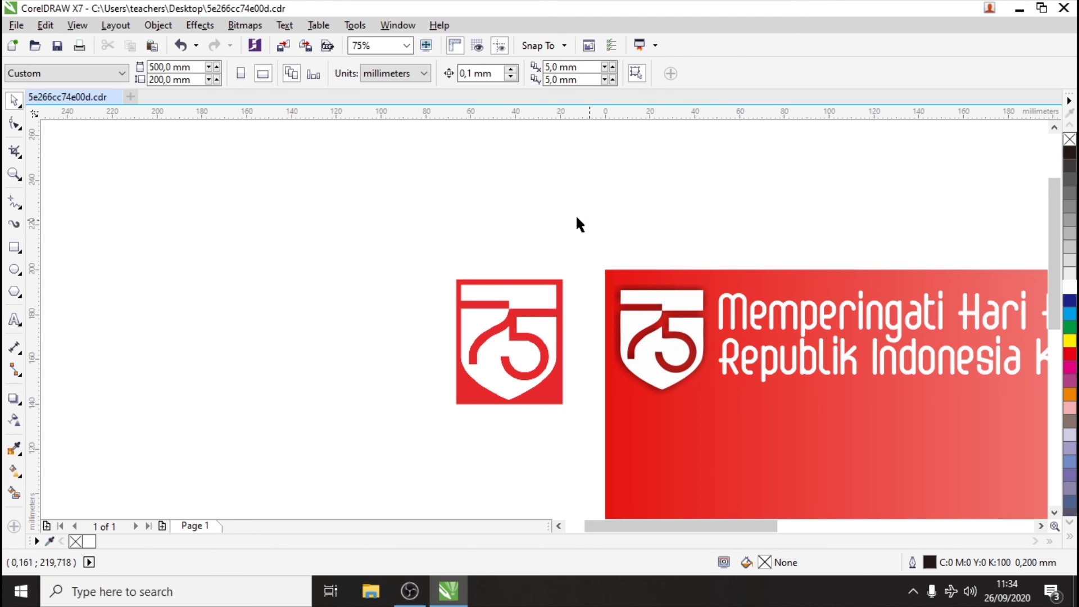
- Give the headline a 1.5 mm outline with rounded corners and round caps, placed behind the fill and scaling with the object
left_click(766, 324)
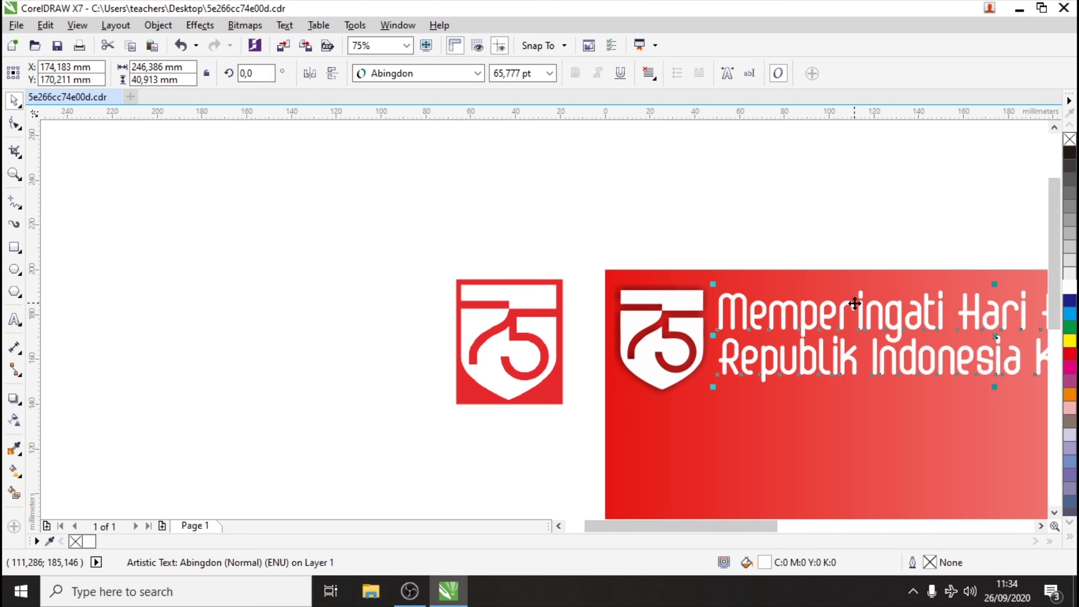
key("F12")
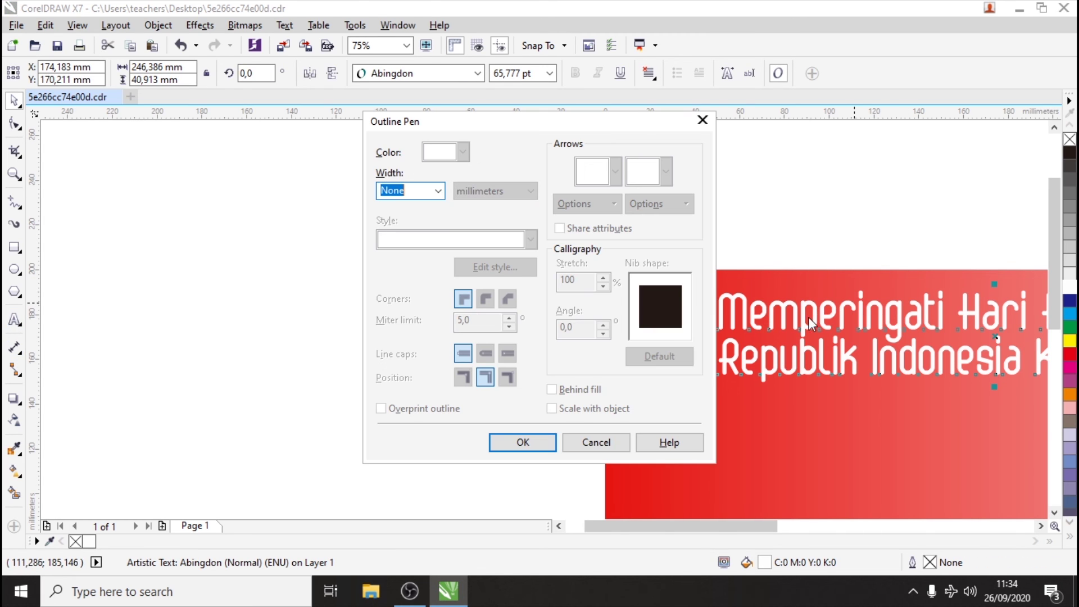
left_click(438, 191)
left_click(408, 299)
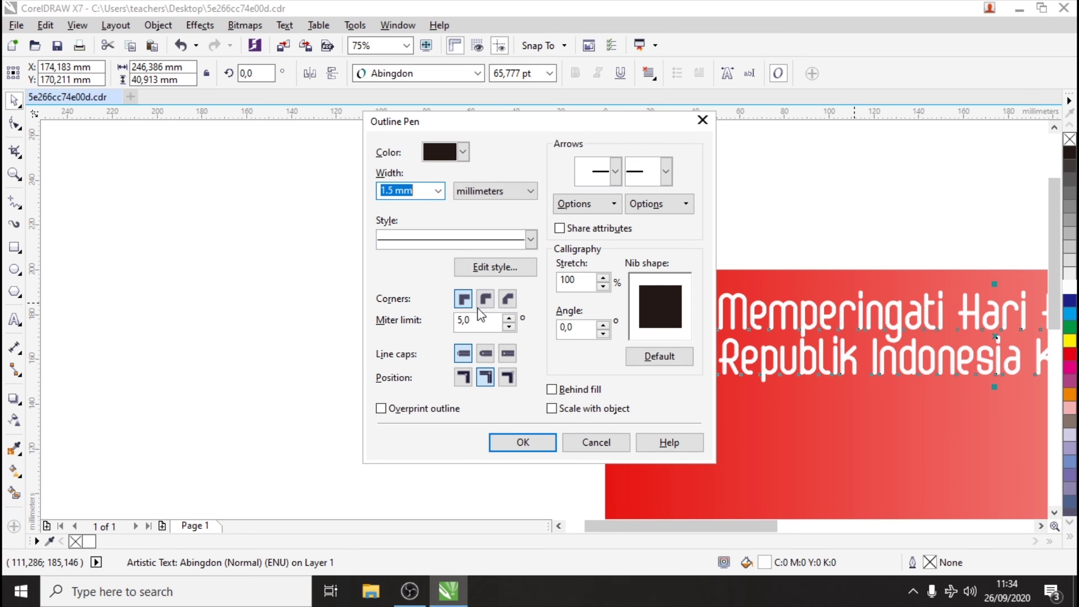
left_click(486, 299)
left_click(485, 354)
left_click(551, 389)
left_click(552, 408)
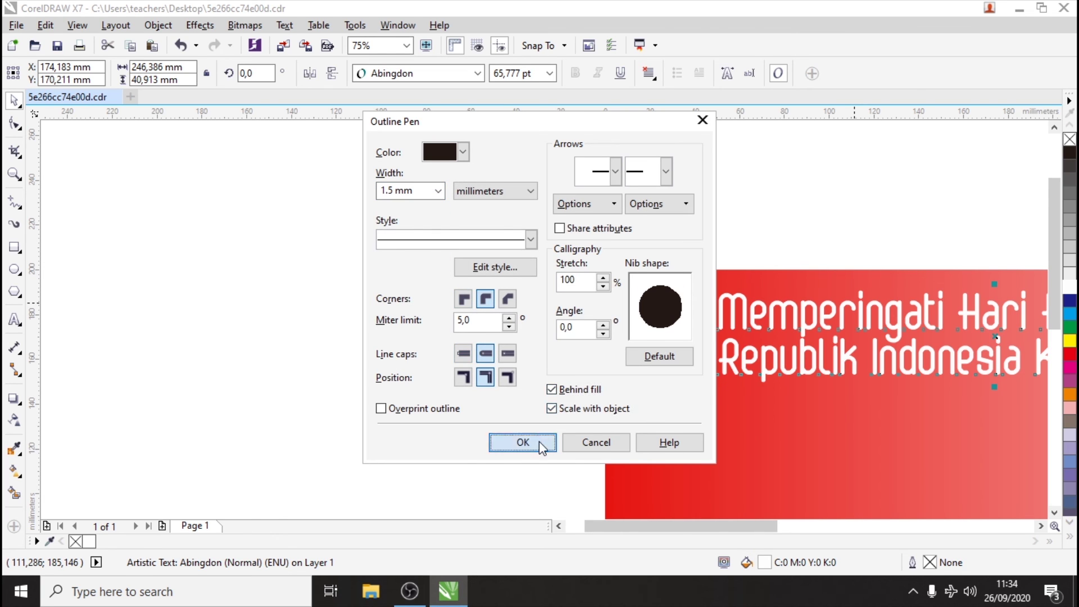
left_click(523, 442)
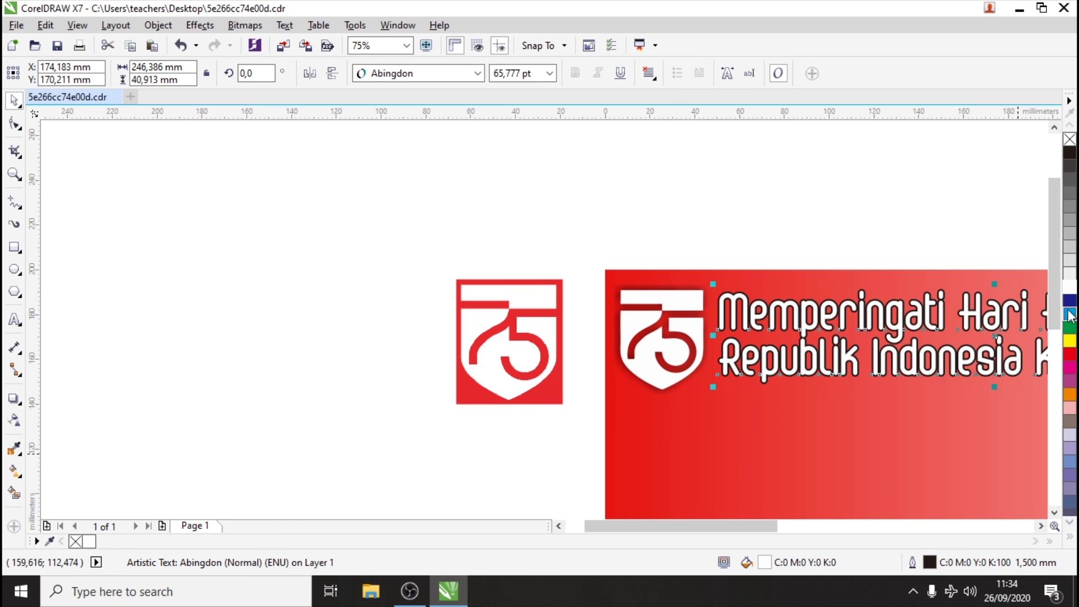
- Change the headline's outline colour to bright red using the RGB model with values 255, 0, 9
right_click(927, 564)
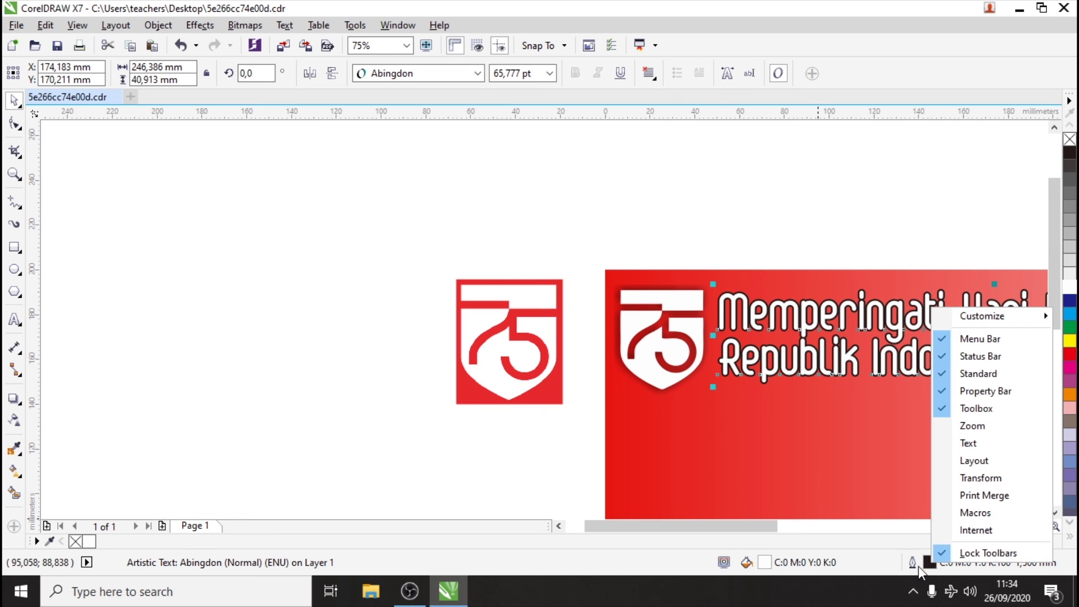
left_click(919, 566)
double_click(926, 564)
left_click(451, 152)
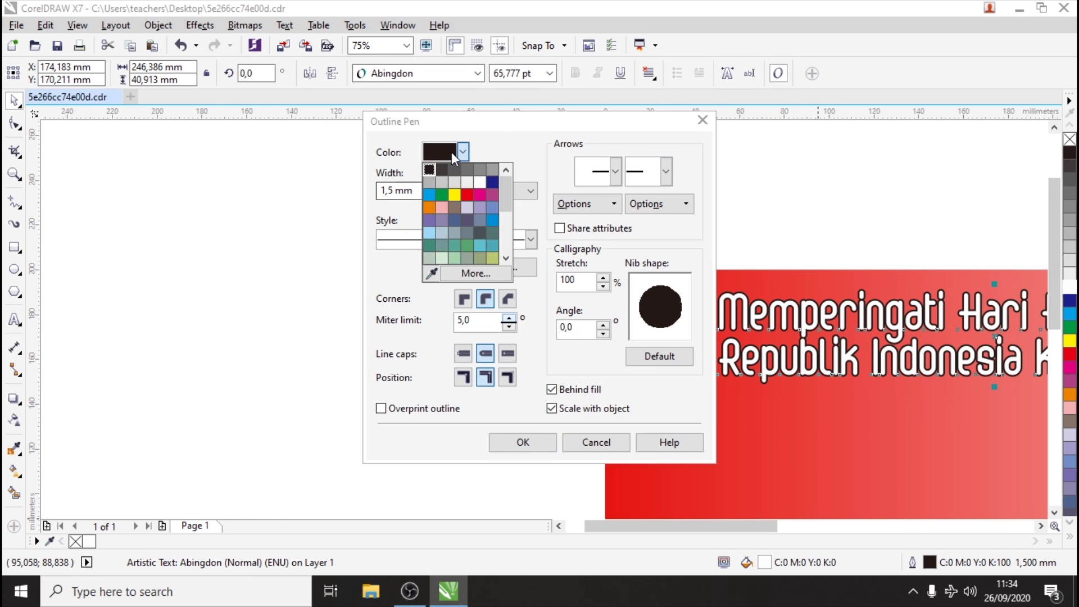
left_click(467, 198)
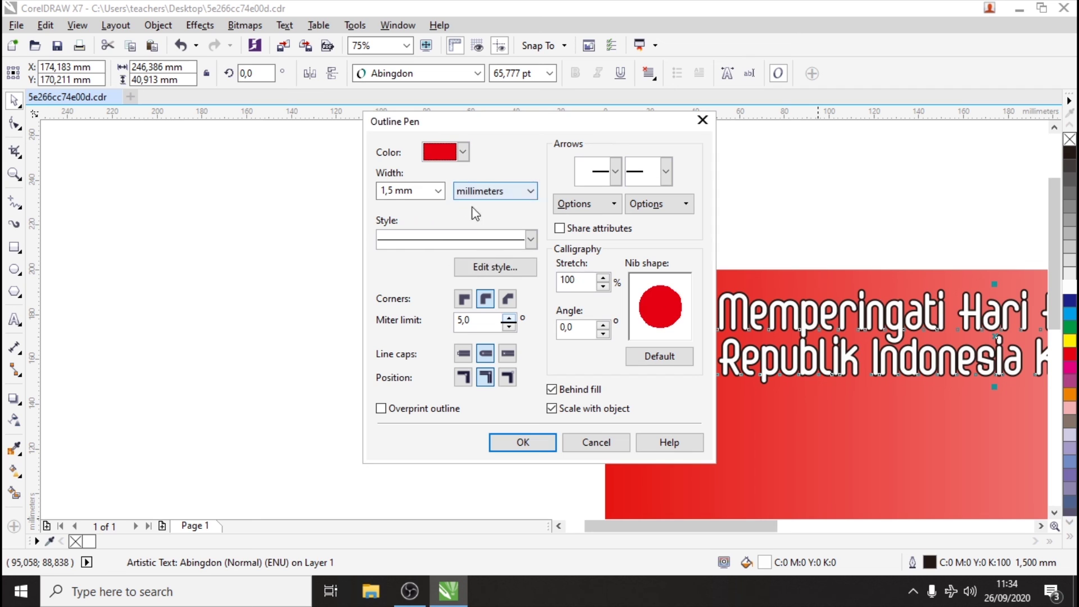
left_click(462, 151)
left_click(476, 274)
left_click(416, 175)
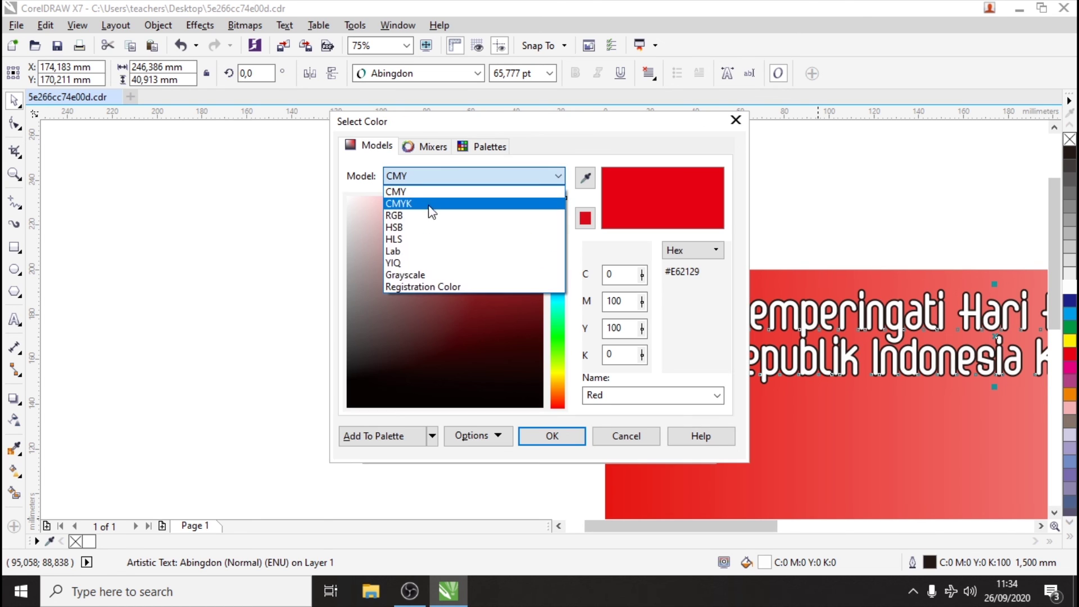
left_click(430, 223)
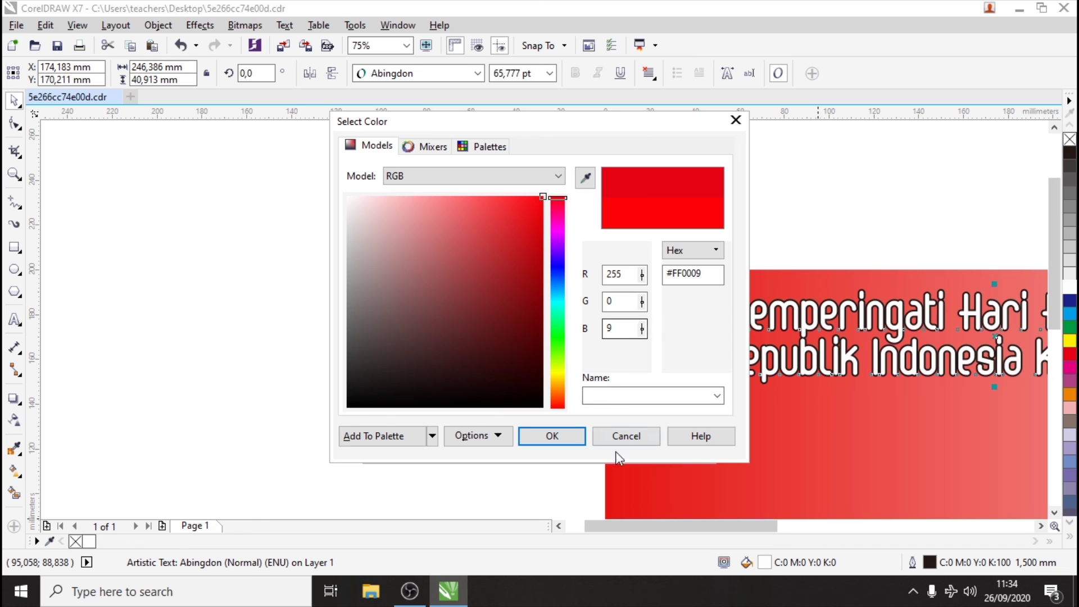
left_click(565, 441)
left_click(543, 442)
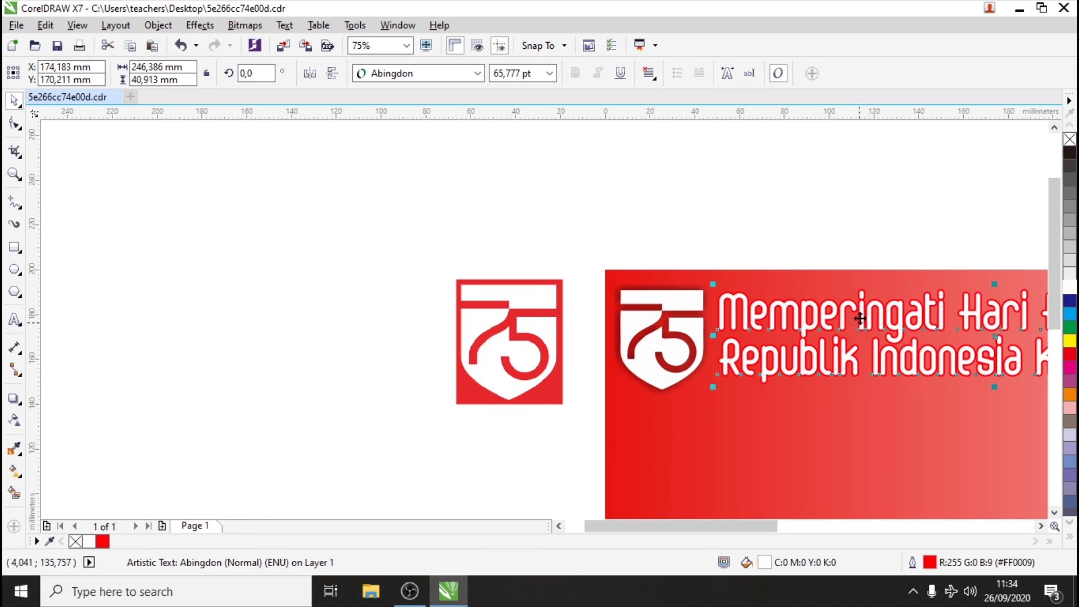
- Fill the headline with the red #FF0009 and set its outline colour to white
scroll(470, 212, "down", 1)
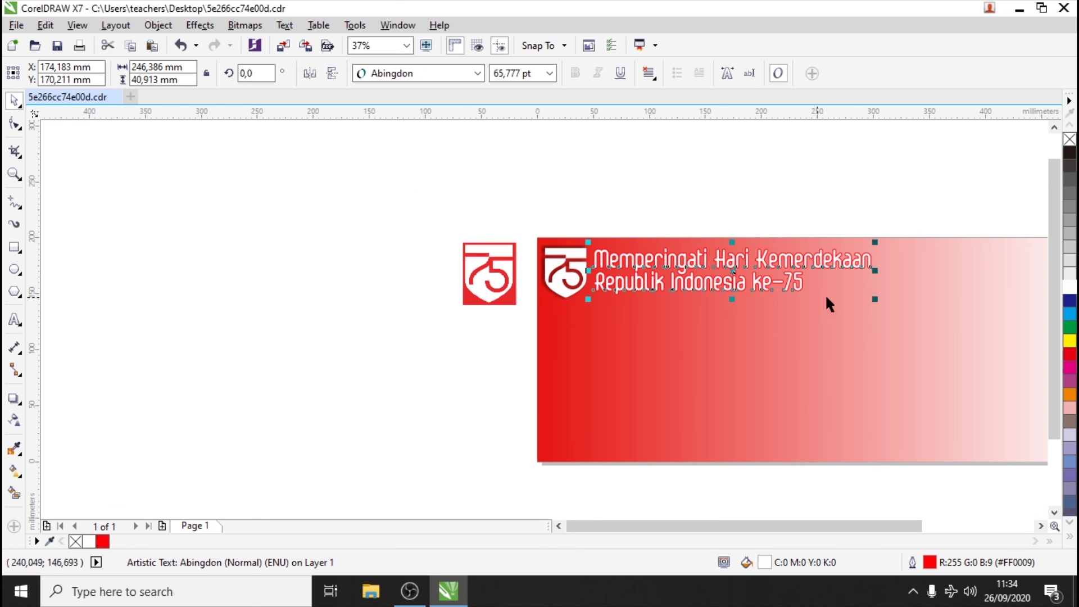
left_click(102, 542)
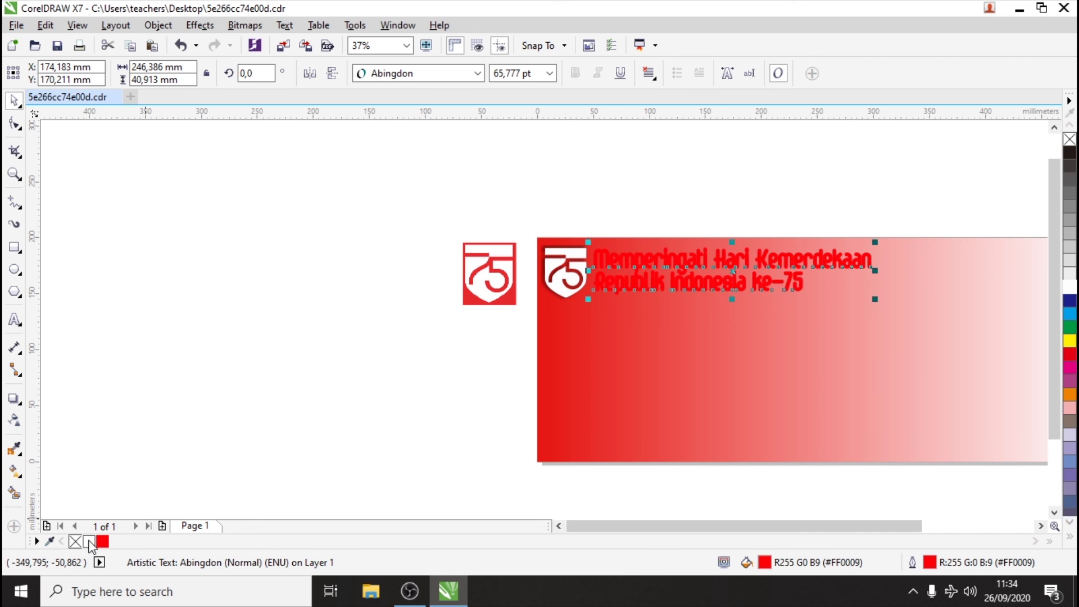
left_click(518, 384)
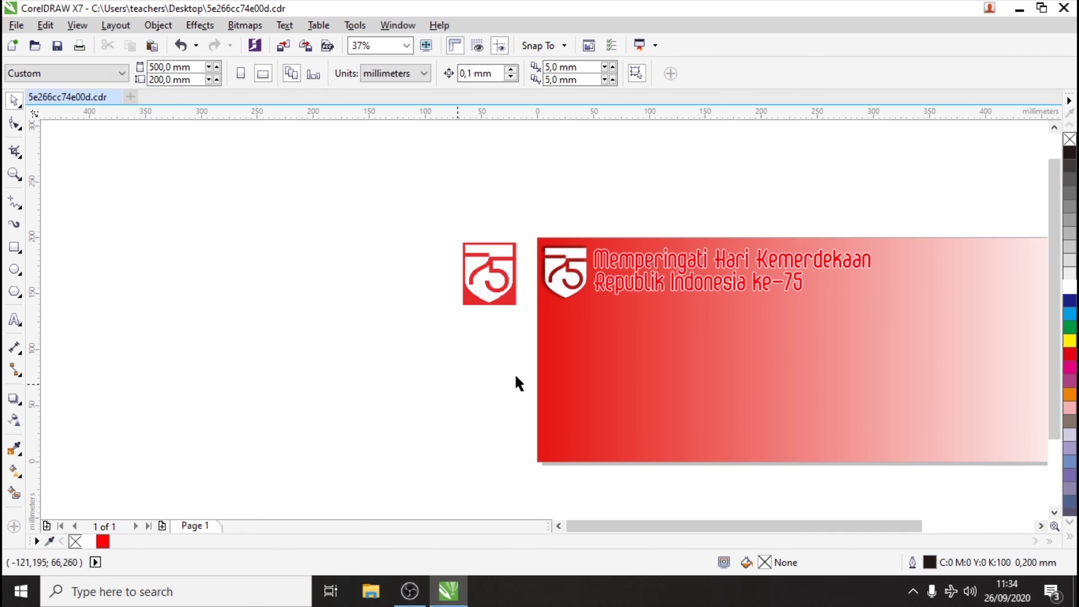
left_click(784, 259)
left_click(762, 199)
scroll(632, 285, "up", 1)
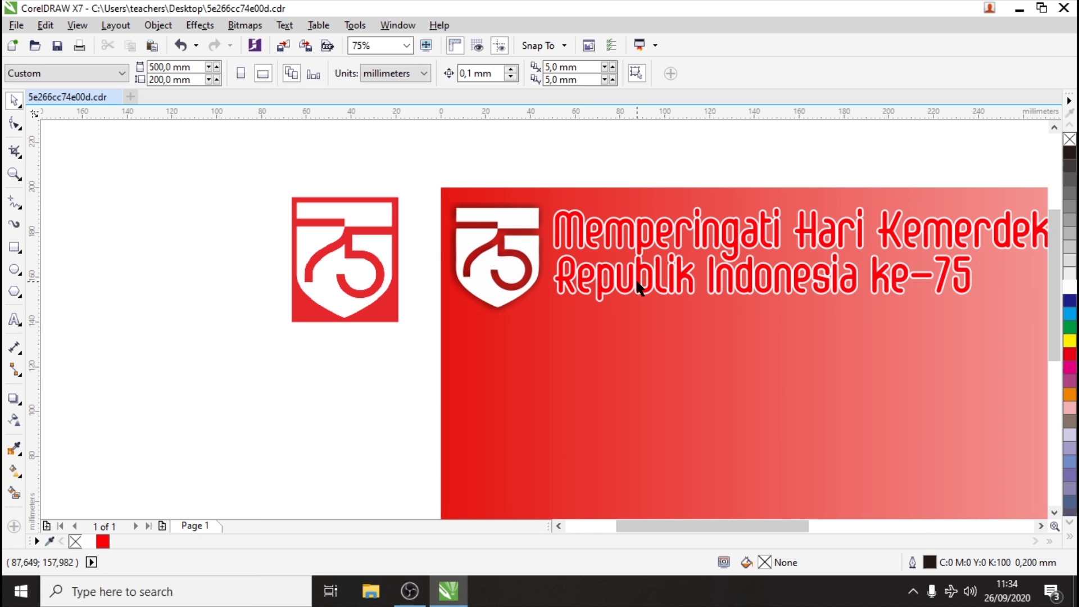
- Delete the cropped shield bitmap beside the banner and select the headline text
left_click(353, 232)
key("Delete")
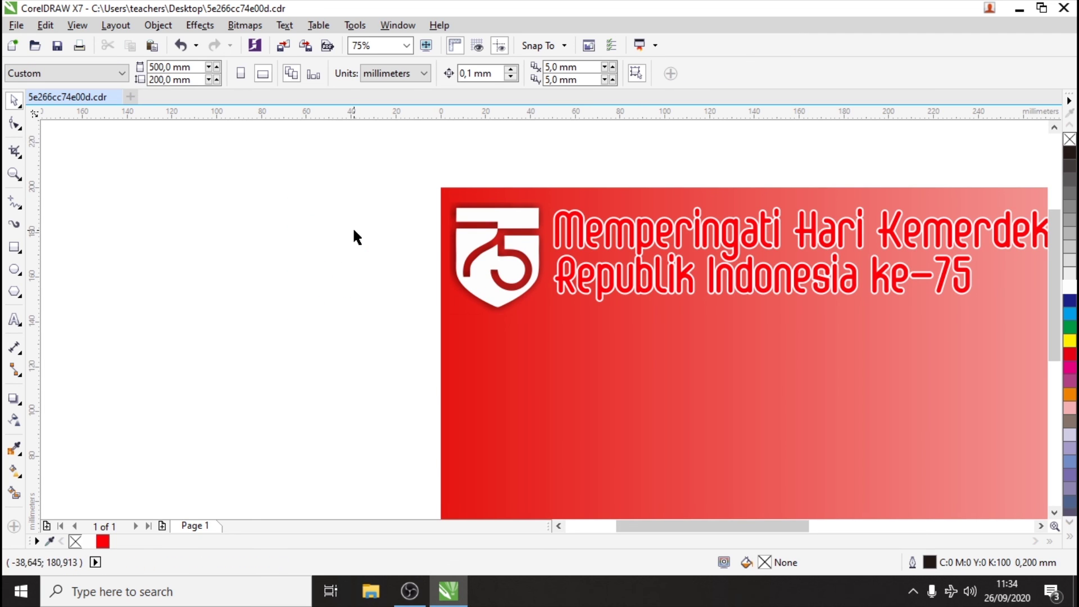
scroll(370, 229, "down", 1)
scroll(564, 278, "up", 1)
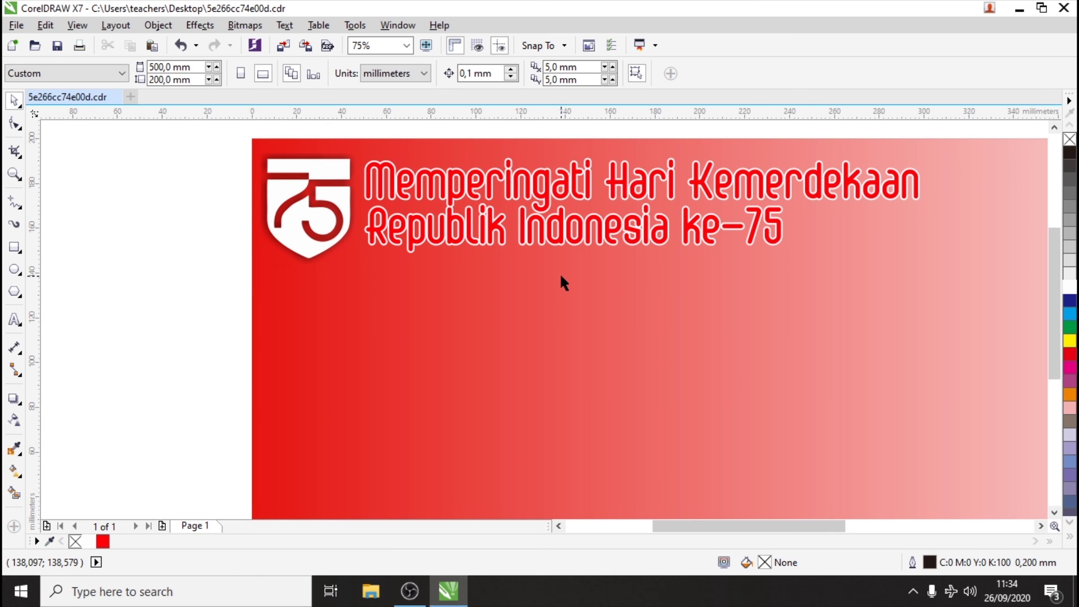
left_click(852, 183)
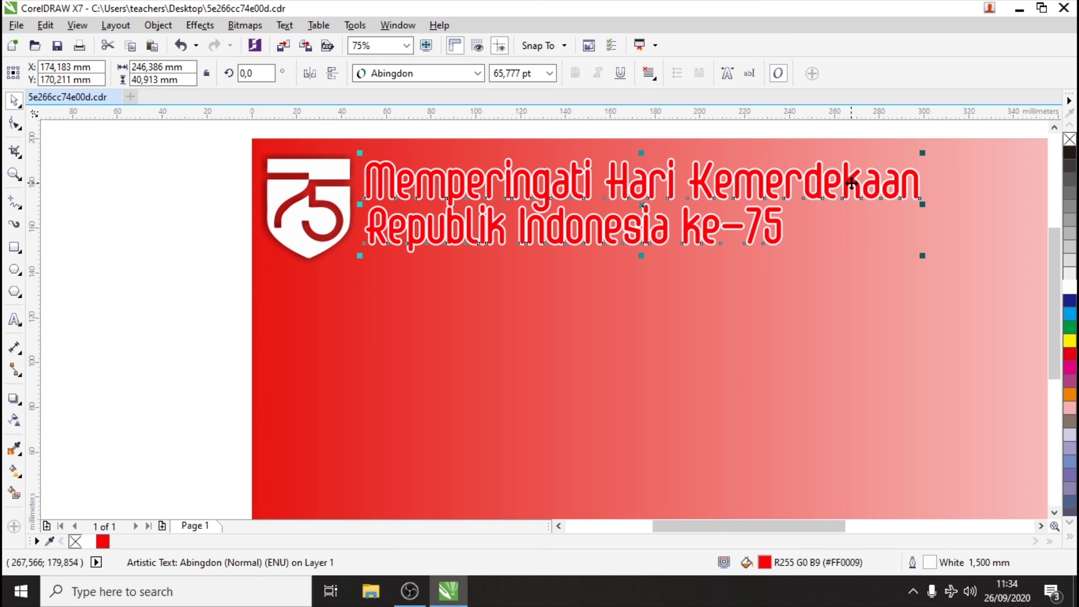